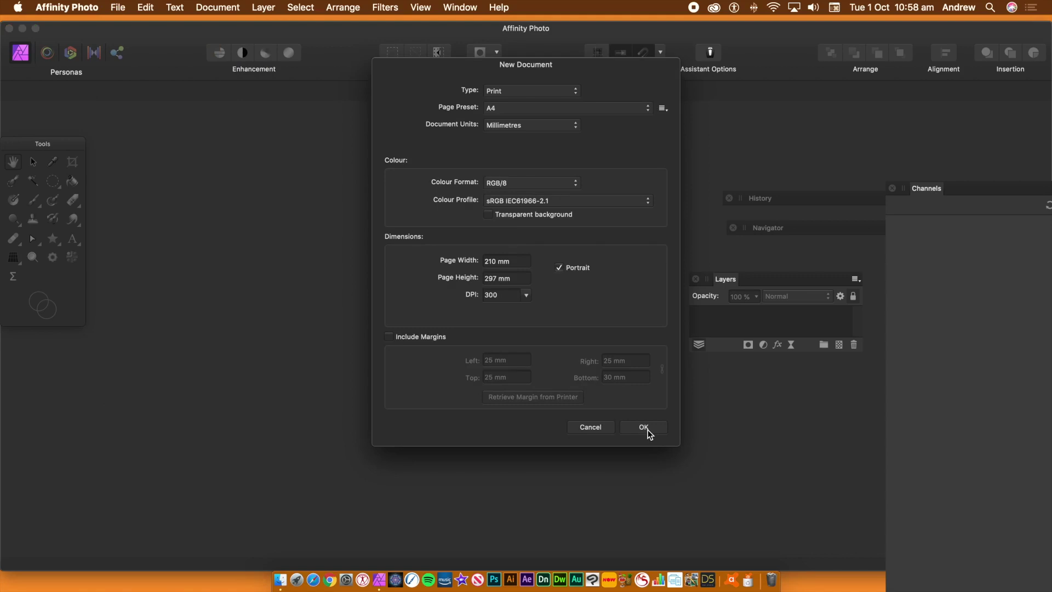
Create a new A4 portrait document and add a new pixel layer
{"action": "left_click", "coordinate": [645, 428]}
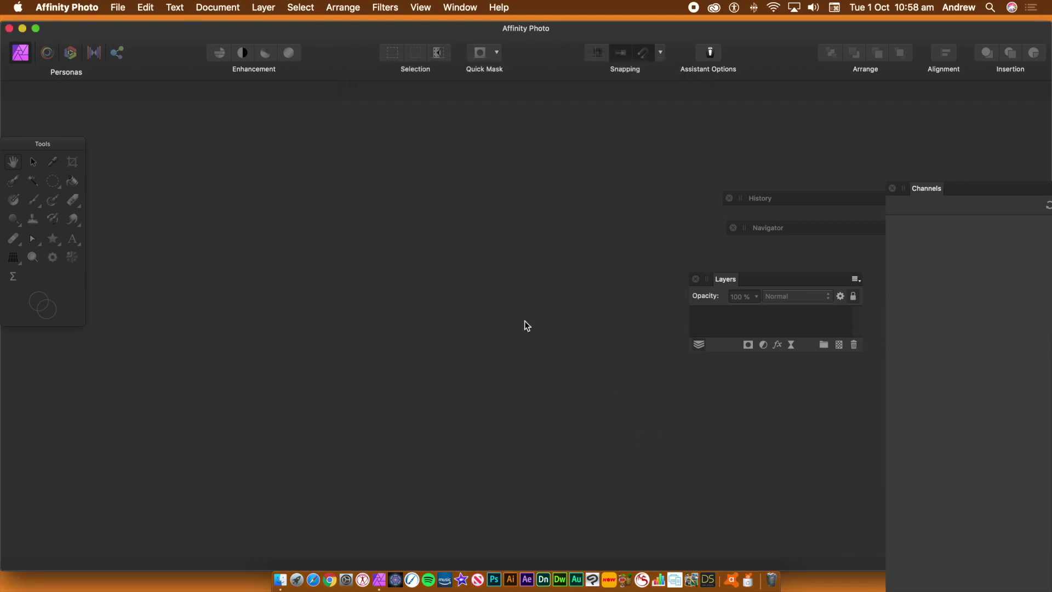
{"action": "left_click", "coordinate": [259, 8]}
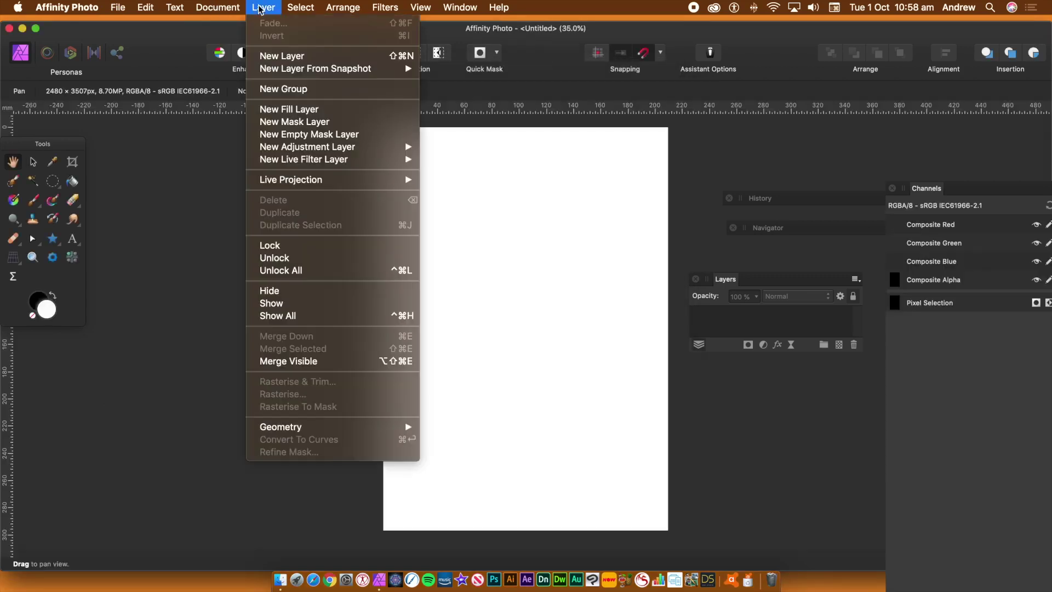
{"action": "left_click", "coordinate": [269, 57]}
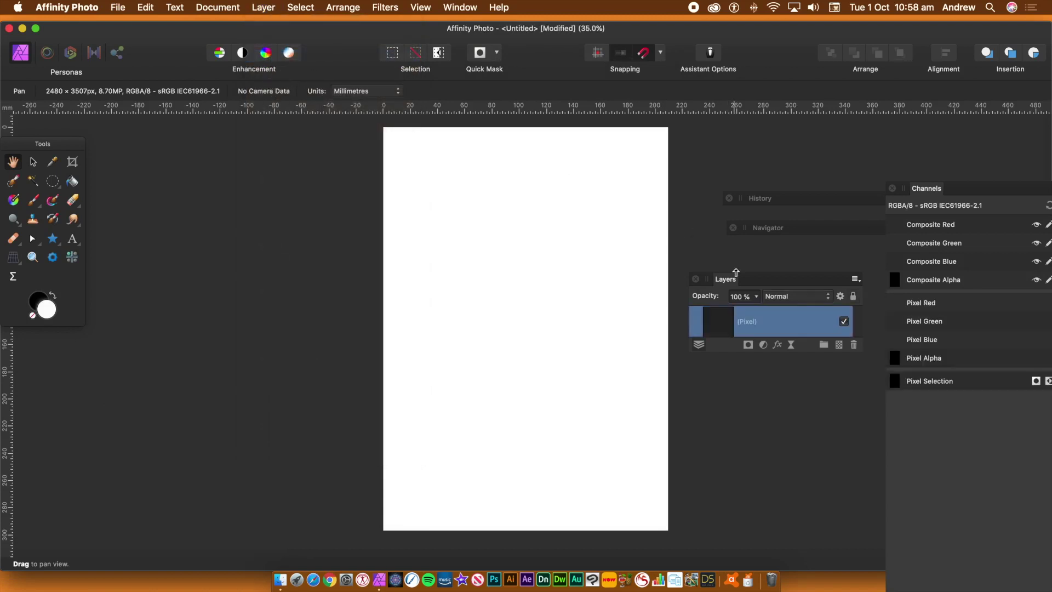
Fill the layer with the black secondary colour and close the Channels panel
{"action": "left_click", "coordinate": [147, 7]}
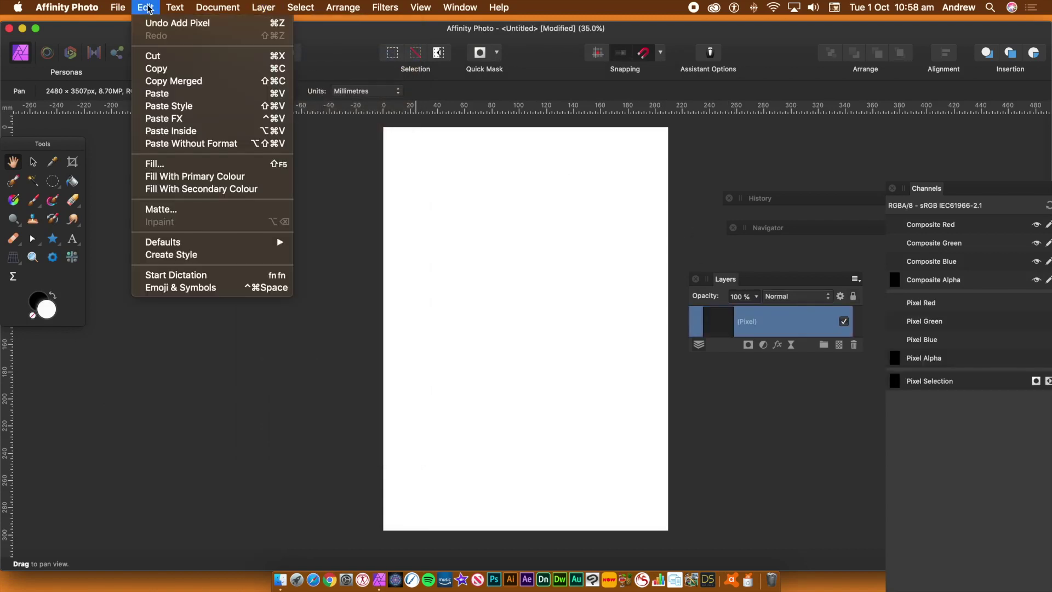
{"action": "left_click", "coordinate": [182, 189]}
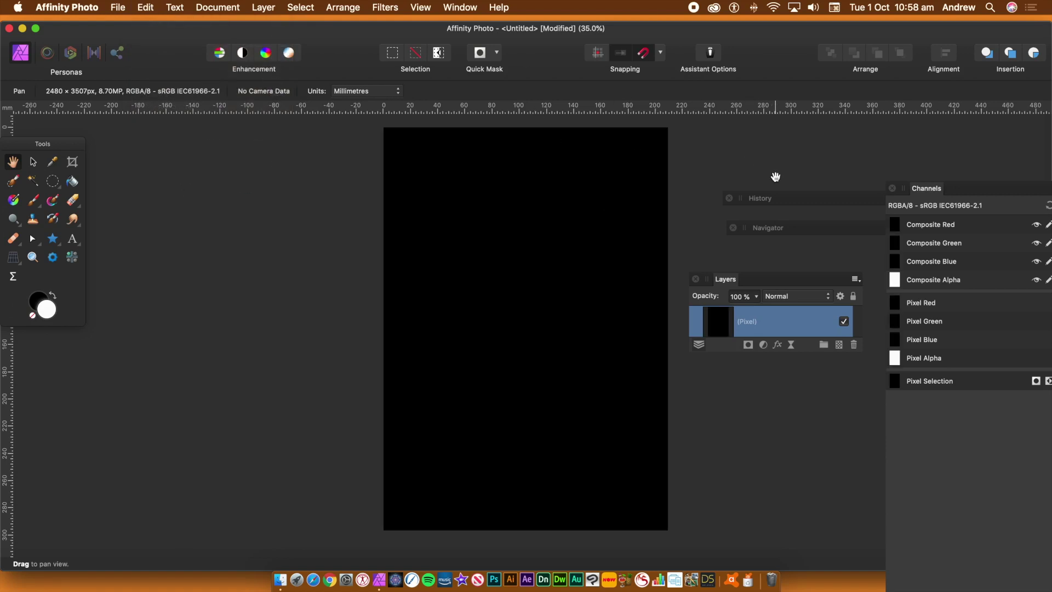
{"action": "left_click", "coordinate": [892, 188]}
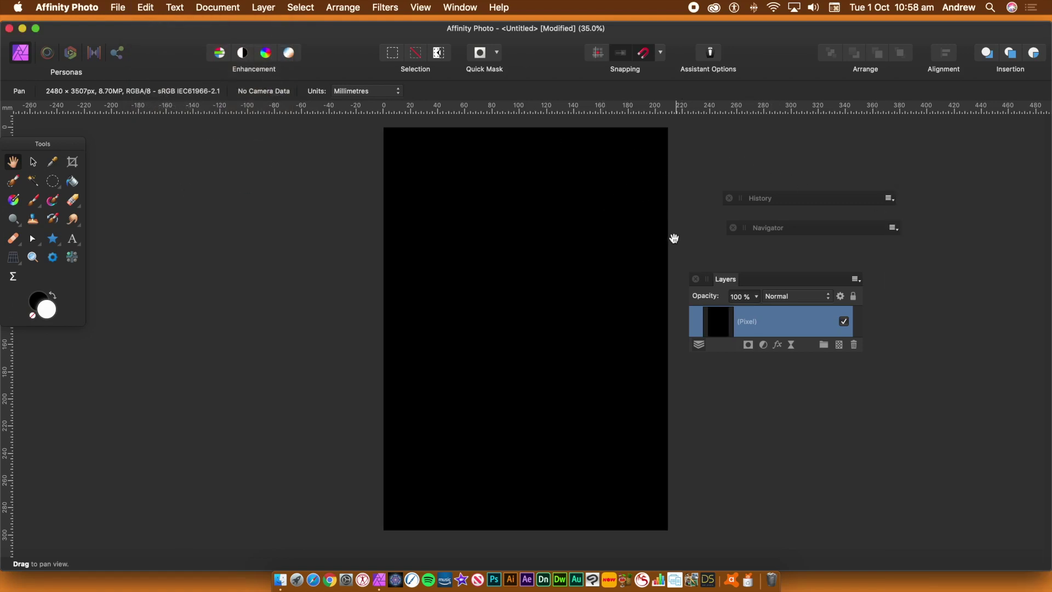
Enlarge the Layers panel and open Filters > Colours > Procedural Texture
{"action": "left_click_drag", "start_coordinate": [732, 352], "coordinate": [727, 407]}
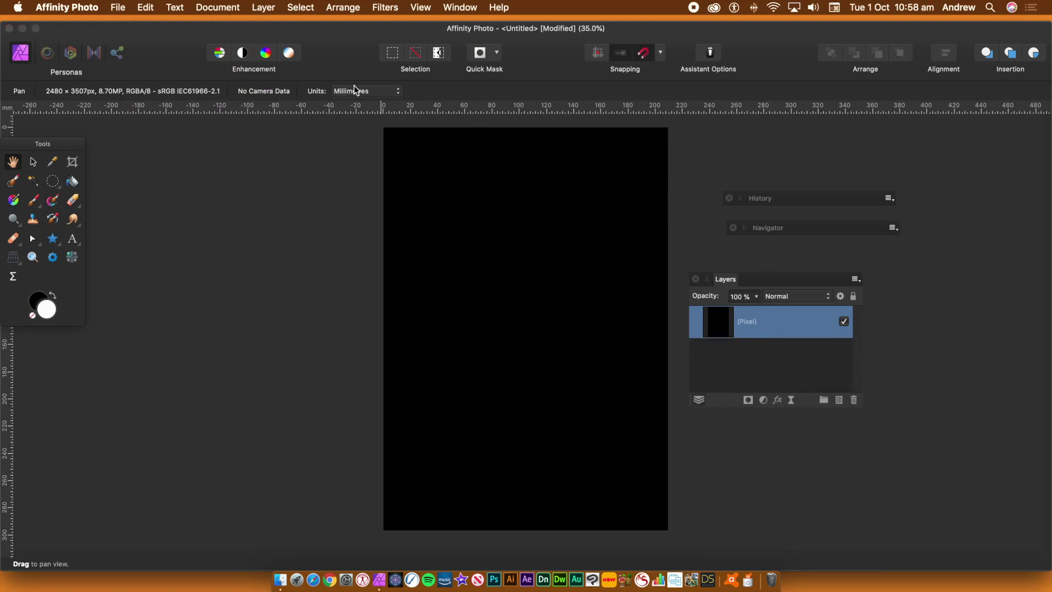
{"action": "left_click", "coordinate": [387, 10]}
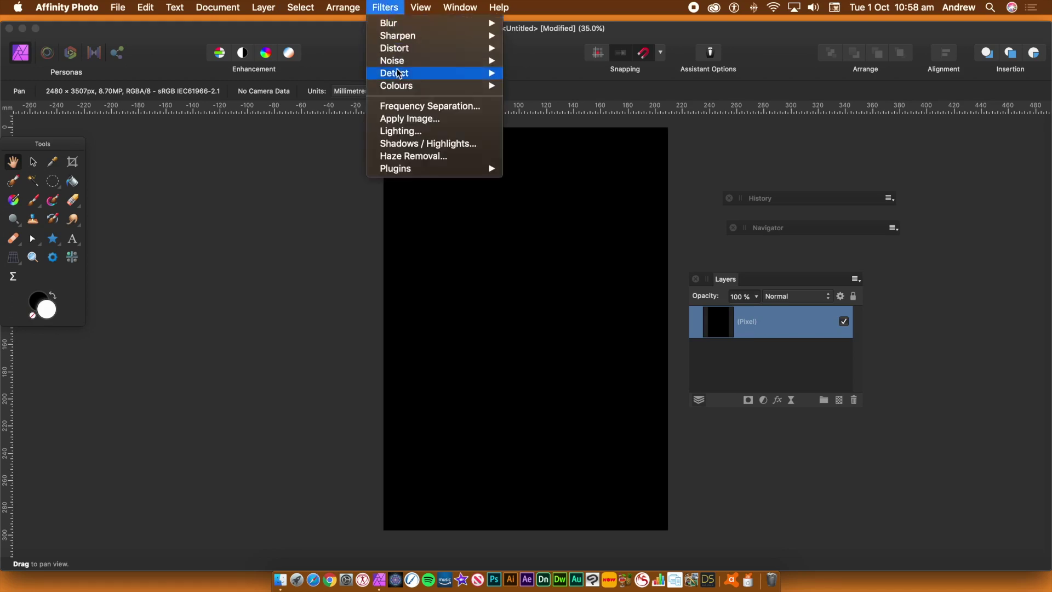
{"action": "mouse_move", "coordinate": [400, 90]}
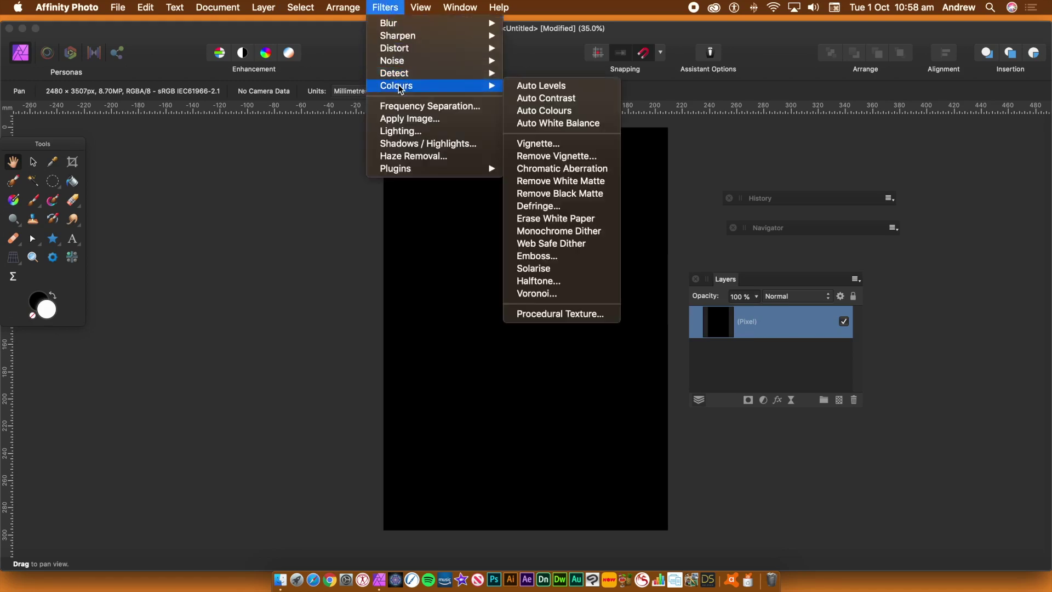
{"action": "left_click", "coordinate": [580, 316]}
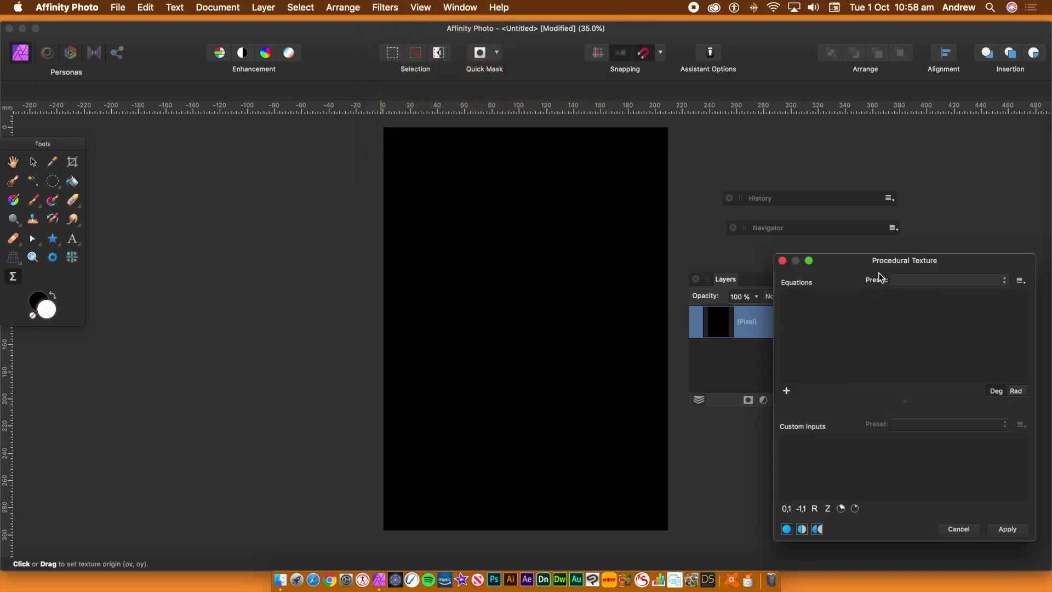
Load the Weave 2 preset in the Procedural Texture filter
{"action": "left_click_drag", "start_coordinate": [885, 260], "coordinate": [440, 156]}
{"action": "left_click", "coordinate": [474, 173]}
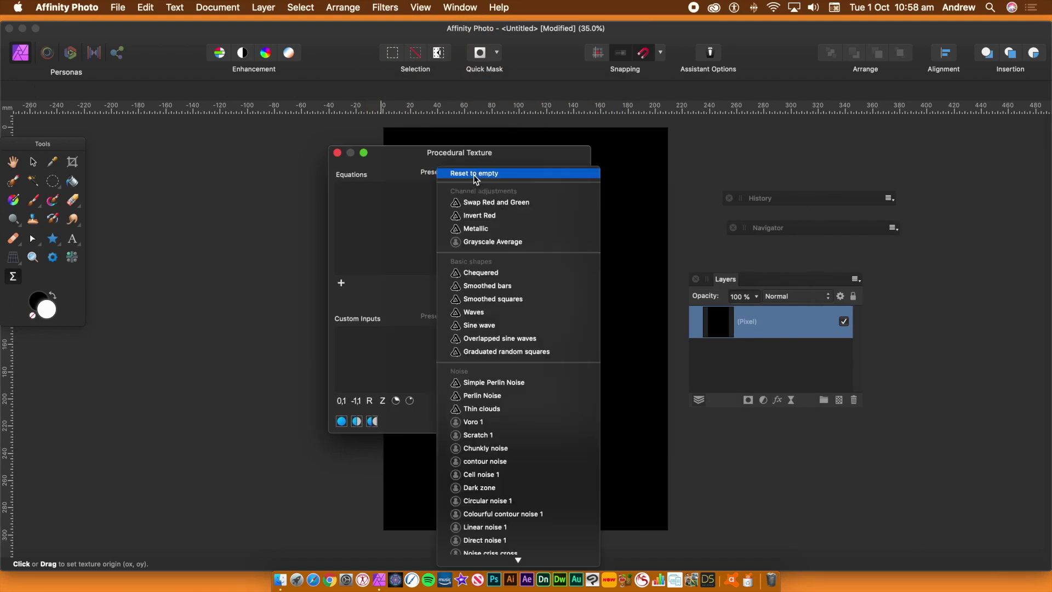
{"action": "scroll", "coordinate": [501, 501], "scroll_direction": "down", "scroll_amount": 10}
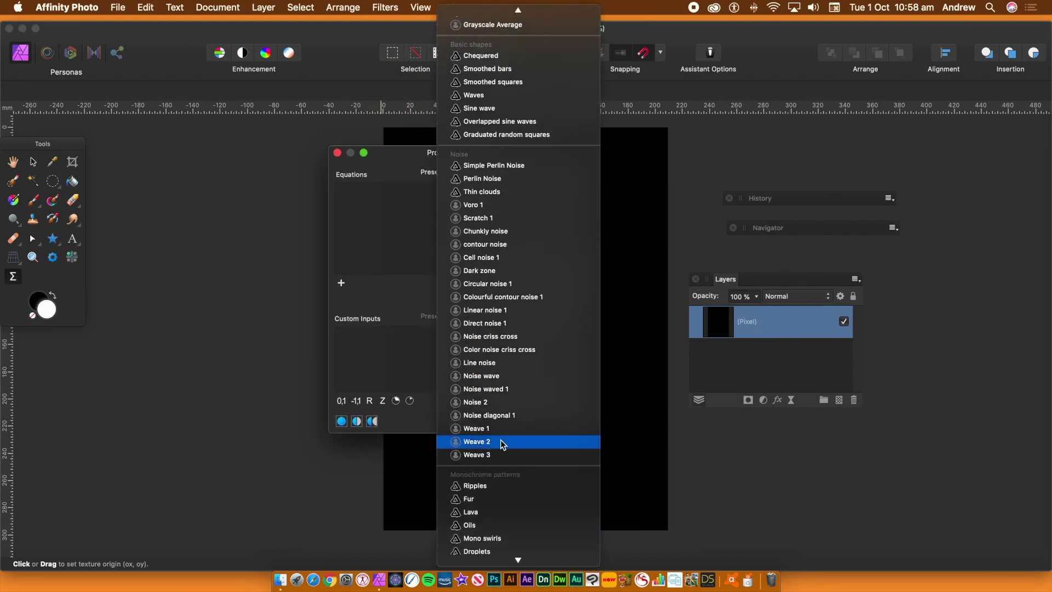
{"action": "left_click", "coordinate": [503, 442]}
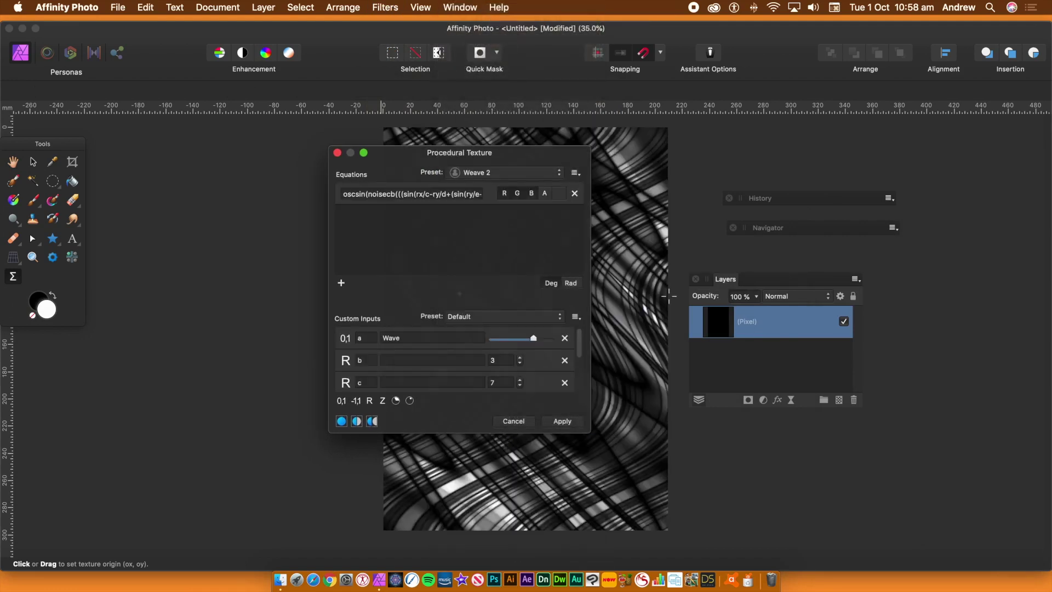
Move and widen the Procedural Texture dialog until the whole Weave 2 equation shows
{"action": "left_click_drag", "start_coordinate": [473, 162], "coordinate": [337, 142]}
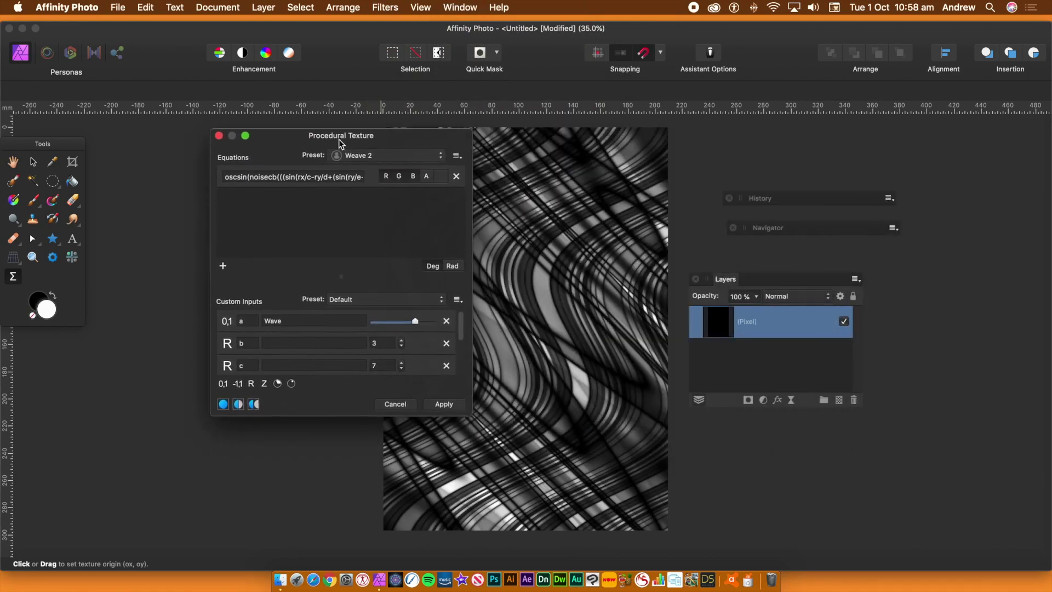
{"action": "left_click_drag", "start_coordinate": [471, 232], "coordinate": [1050, 241]}
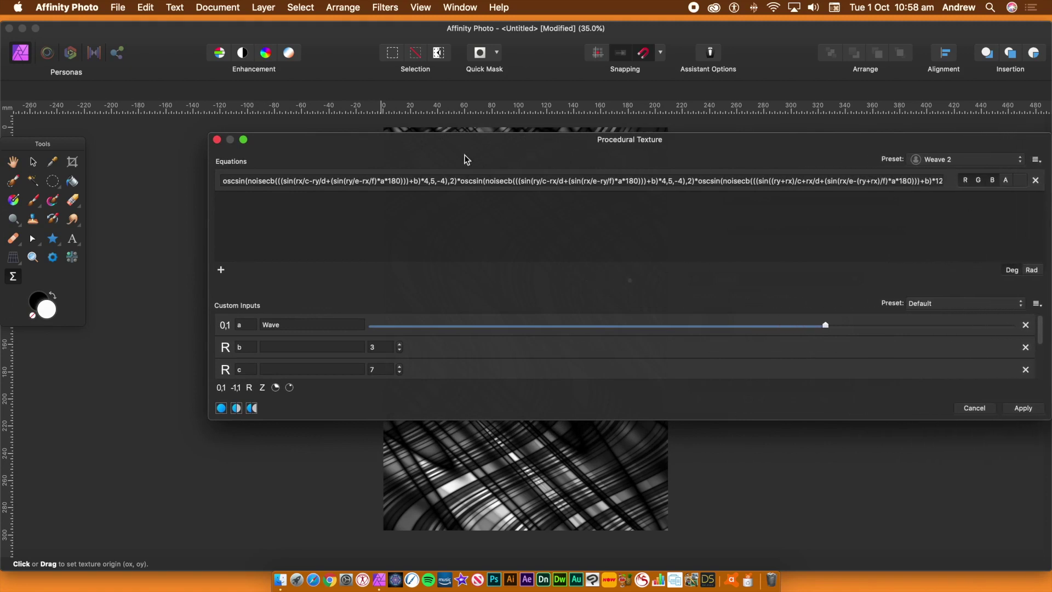
{"action": "left_click_drag", "start_coordinate": [367, 138], "coordinate": [217, 151]}
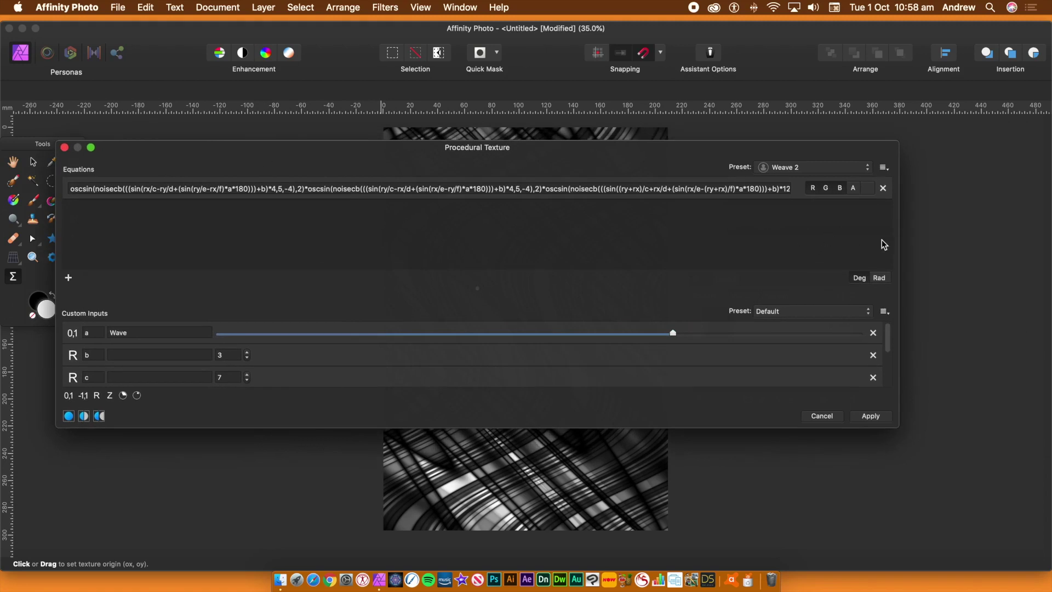
{"action": "left_click_drag", "start_coordinate": [901, 247], "coordinate": [1024, 241]}
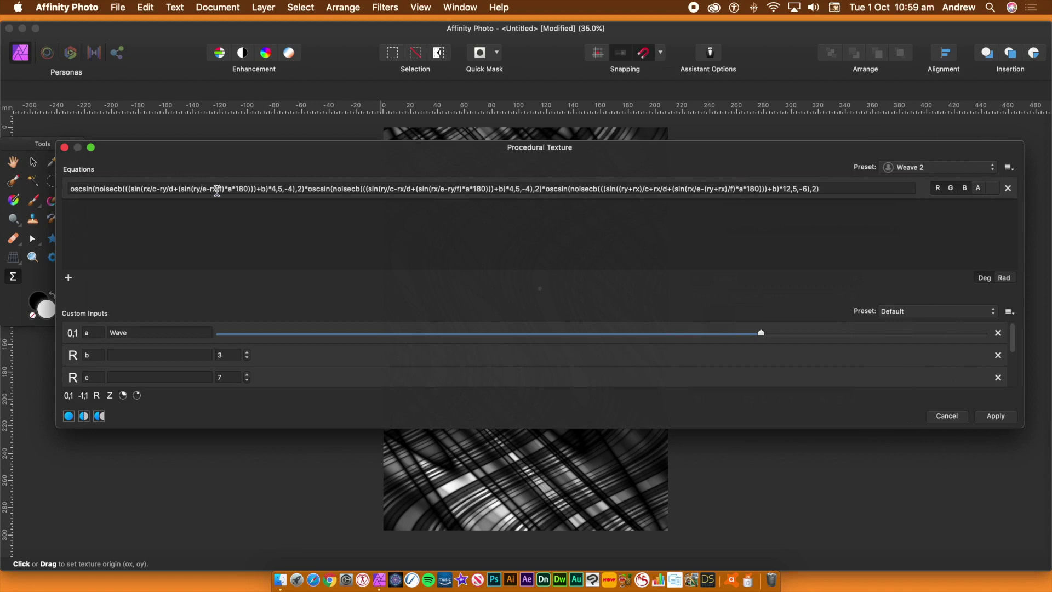
{"action": "left_click", "coordinate": [218, 189]}
Prefix the first term with 'var v1=' and replace the first * with '; var v2='
{"action": "left_click_drag", "start_coordinate": [305, 189], "coordinate": [58, 187]}
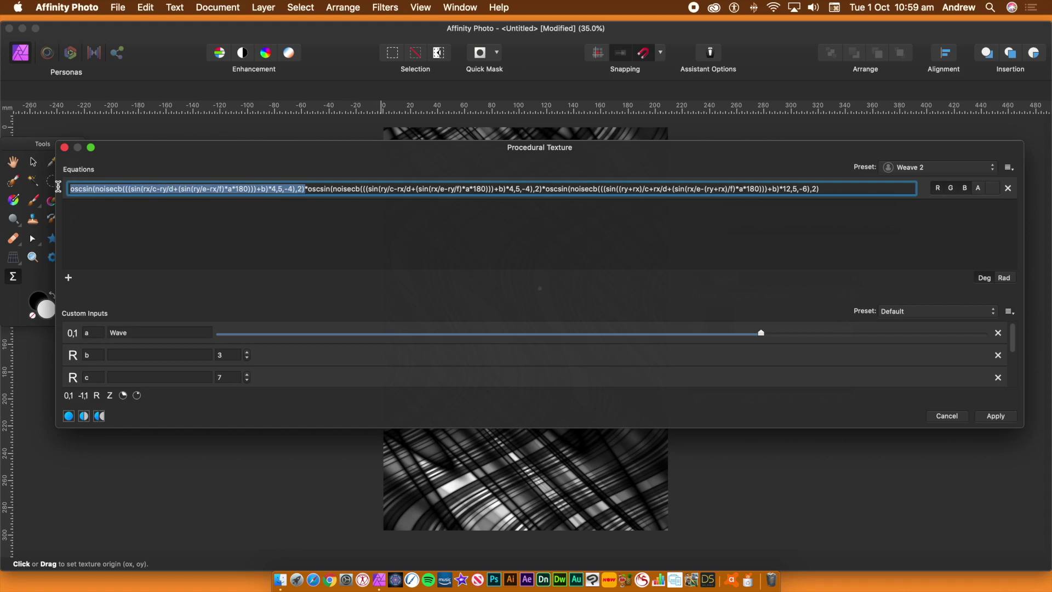
{"action": "left_click", "coordinate": [70, 188]}
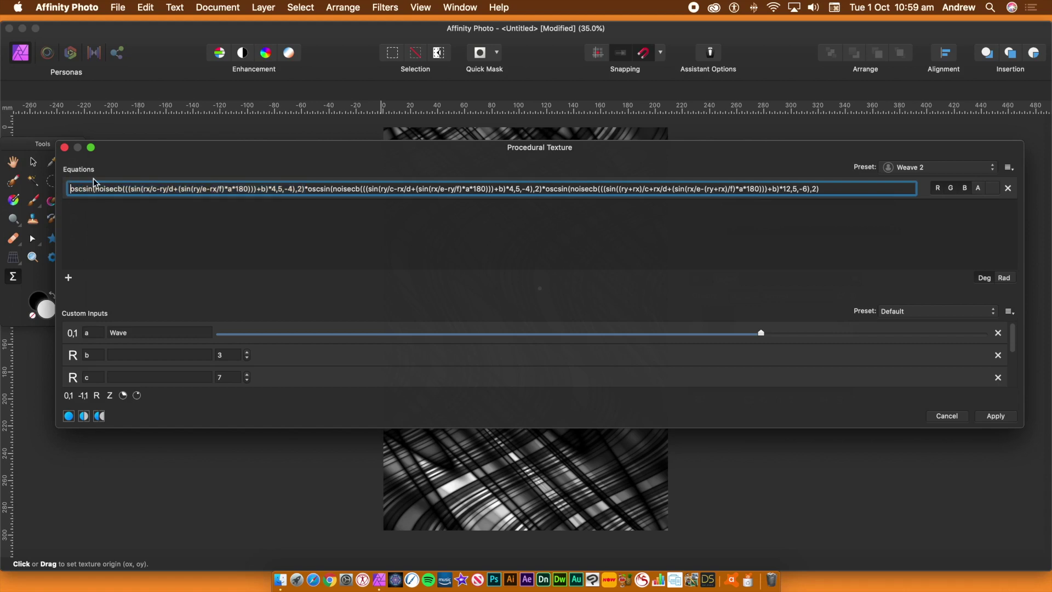
{"action": "type", "text": "var "}
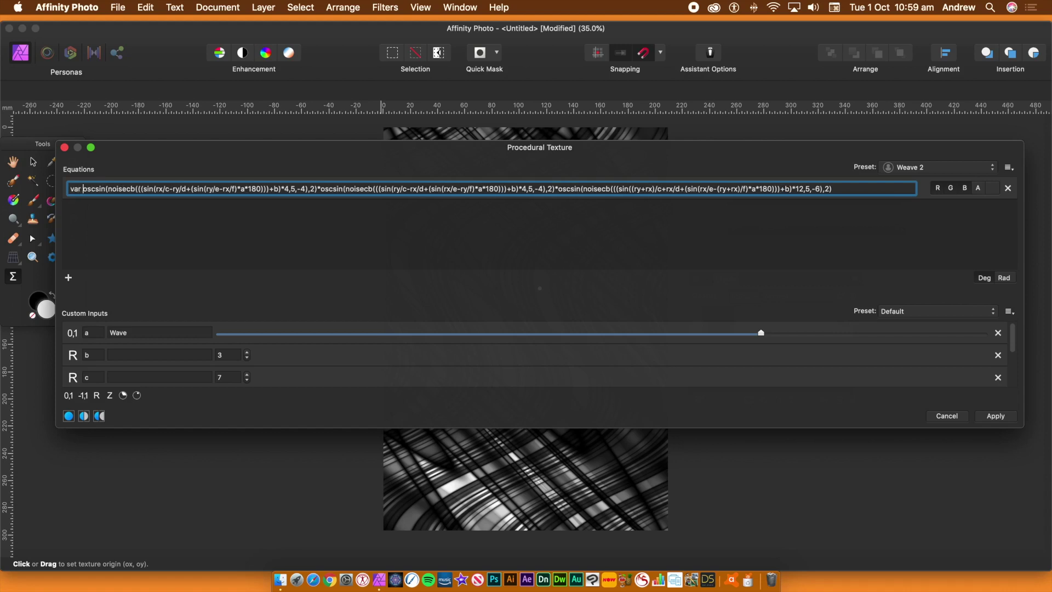
{"action": "type", "text": "v1="}
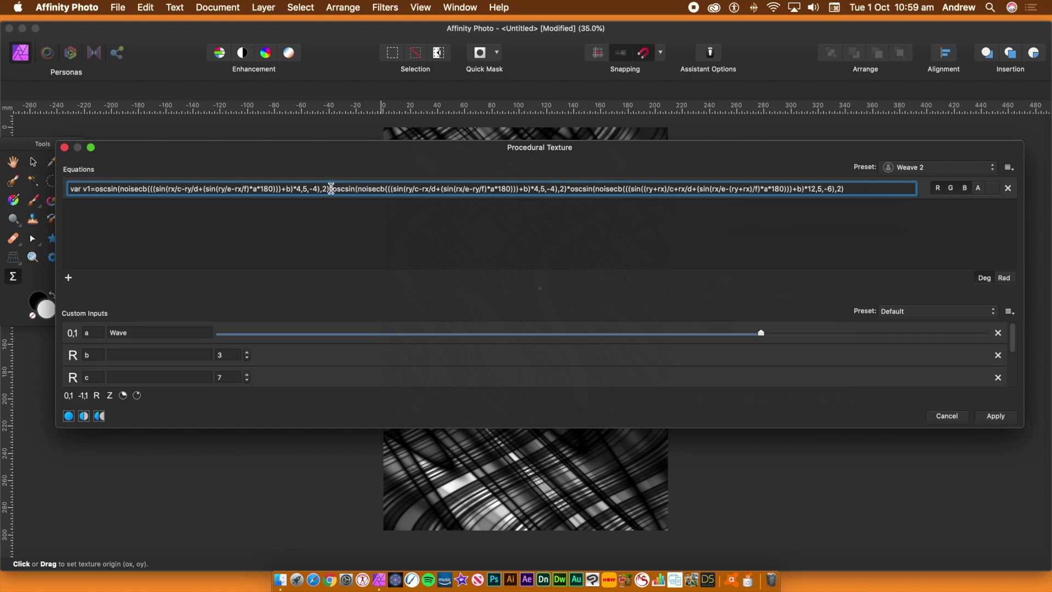
{"action": "double_click", "coordinate": [331, 189]}
{"action": "type", "text": "; "}
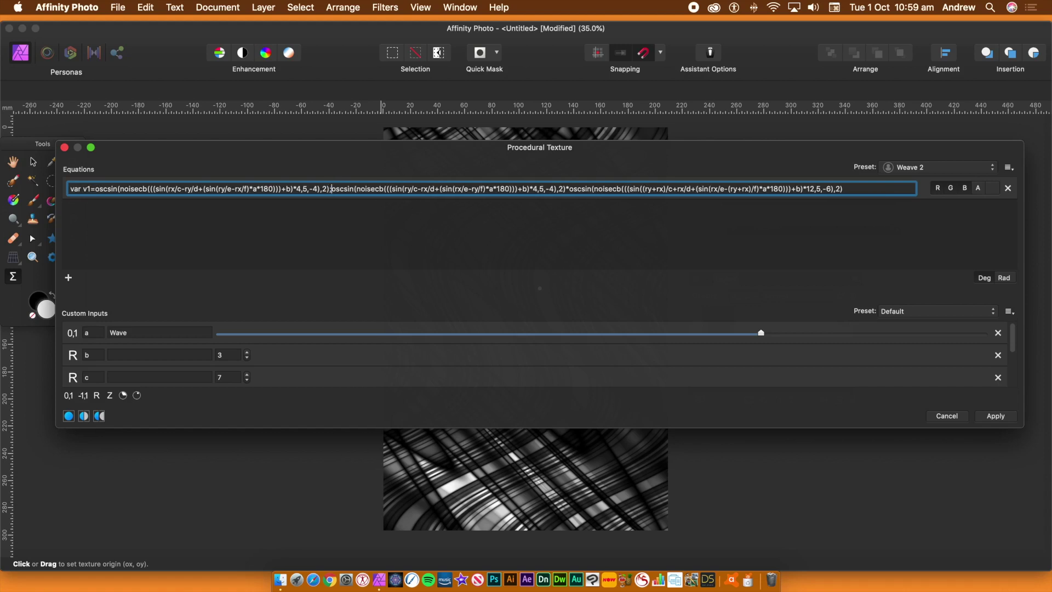
{"action": "type", "text": "var v2"}
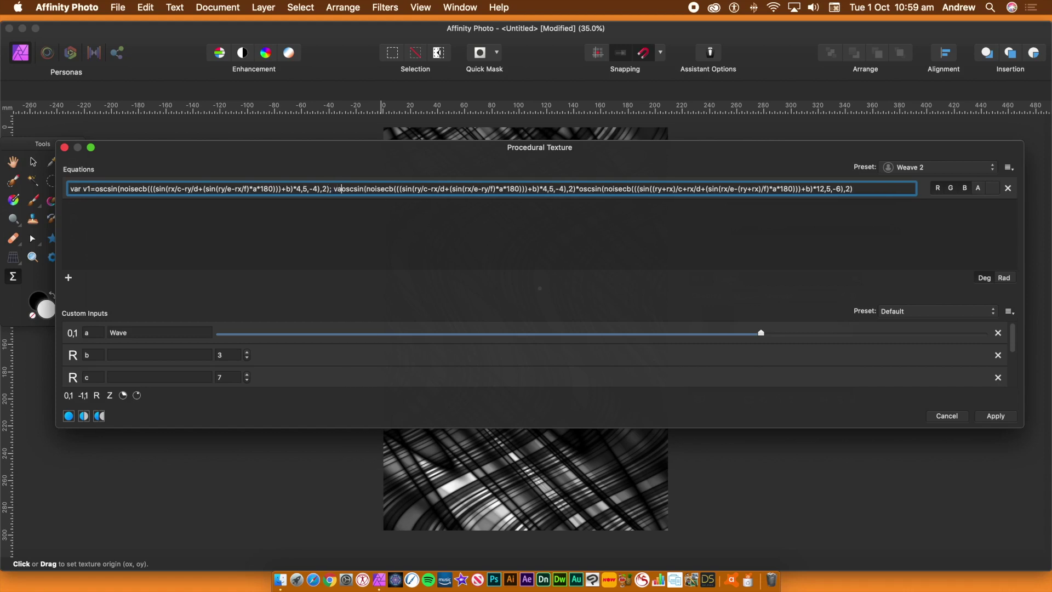
{"action": "type", "text": "="}
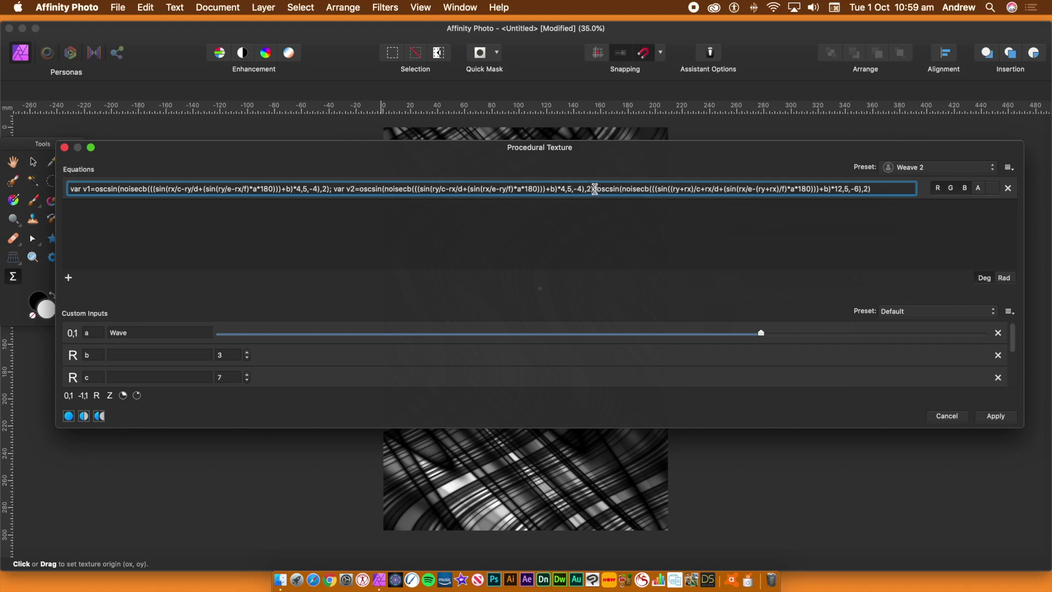
Replace the second * with '; var v3=' and commit the equation
{"action": "double_click", "coordinate": [595, 189]}
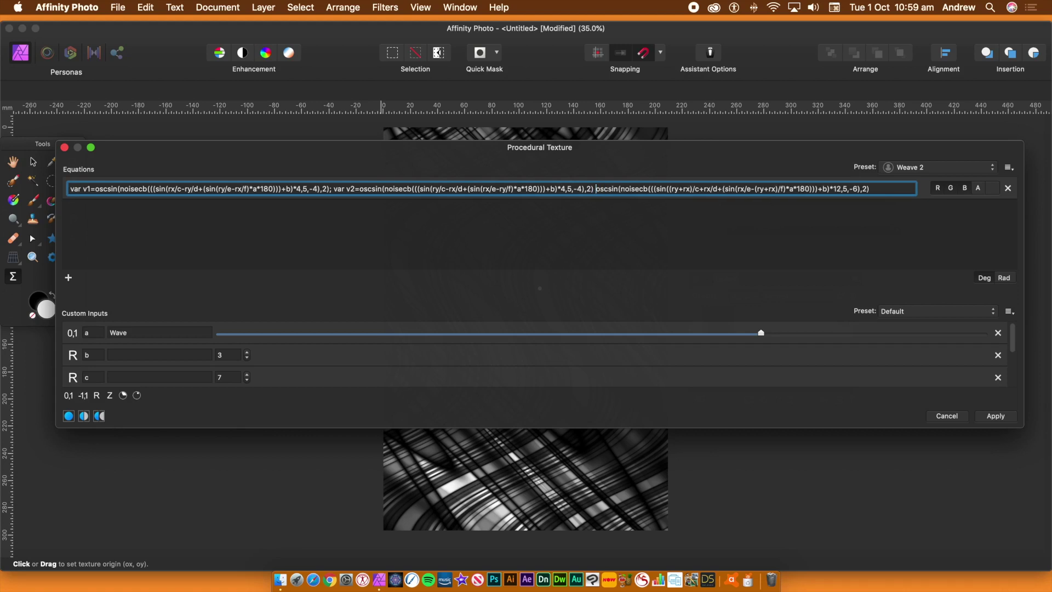
{"action": "type", "text": "va"}
{"action": "key", "text": "BackSpace"}
{"action": "key", "text": "BackSpace"}
{"action": "key", "text": "BackSpace"}
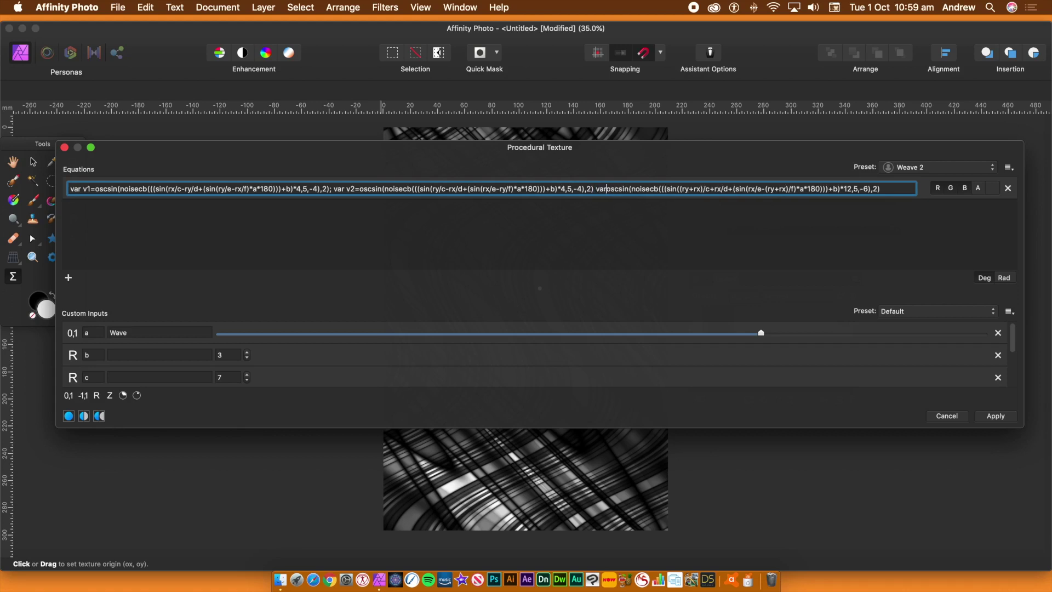
{"action": "type", "text": ";"}
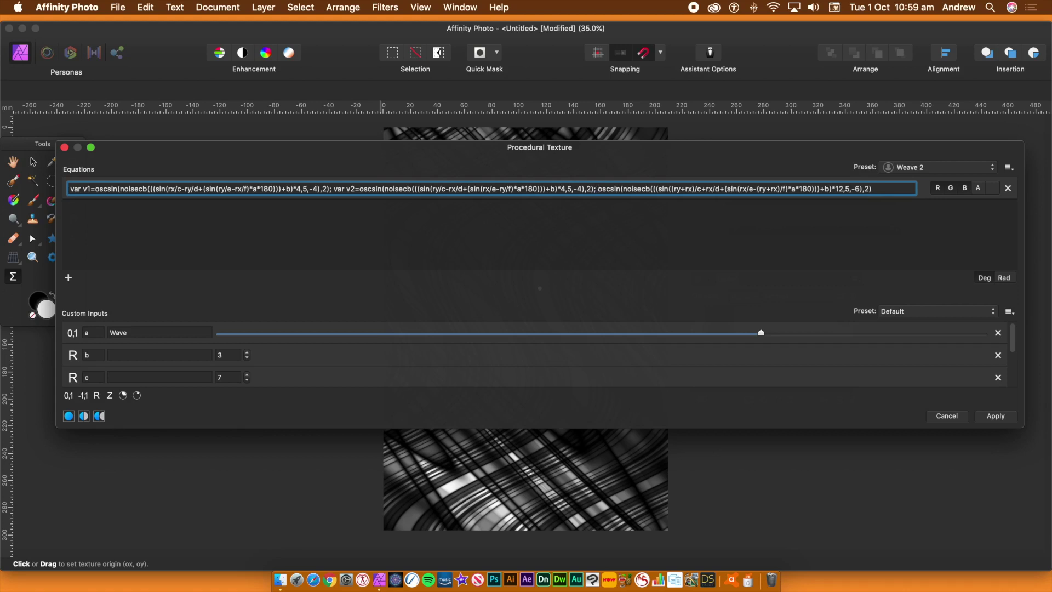
{"action": "type", "text": " var"}
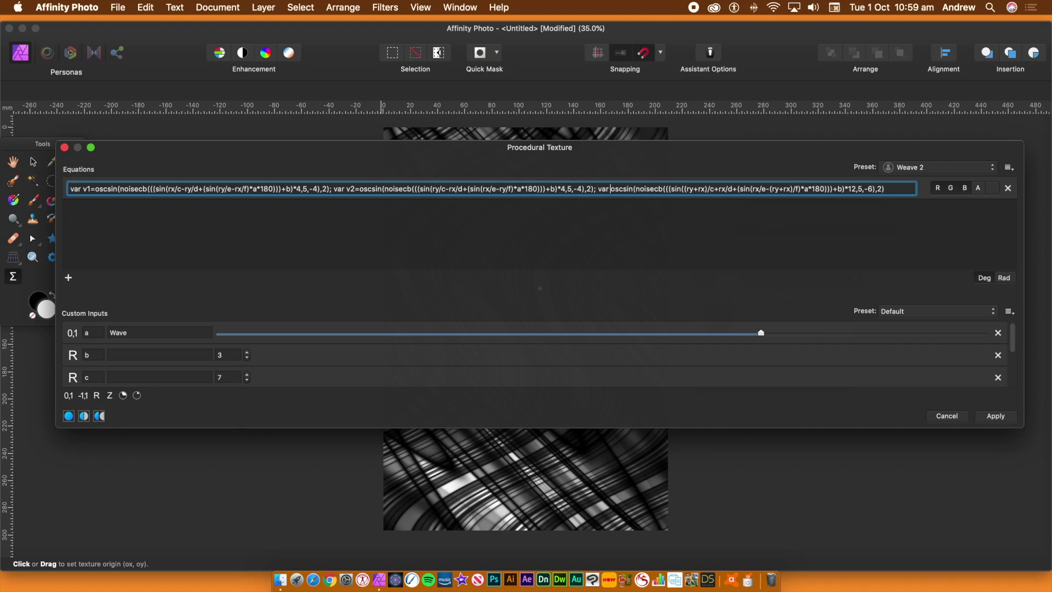
{"action": "type", "text": " v3="}
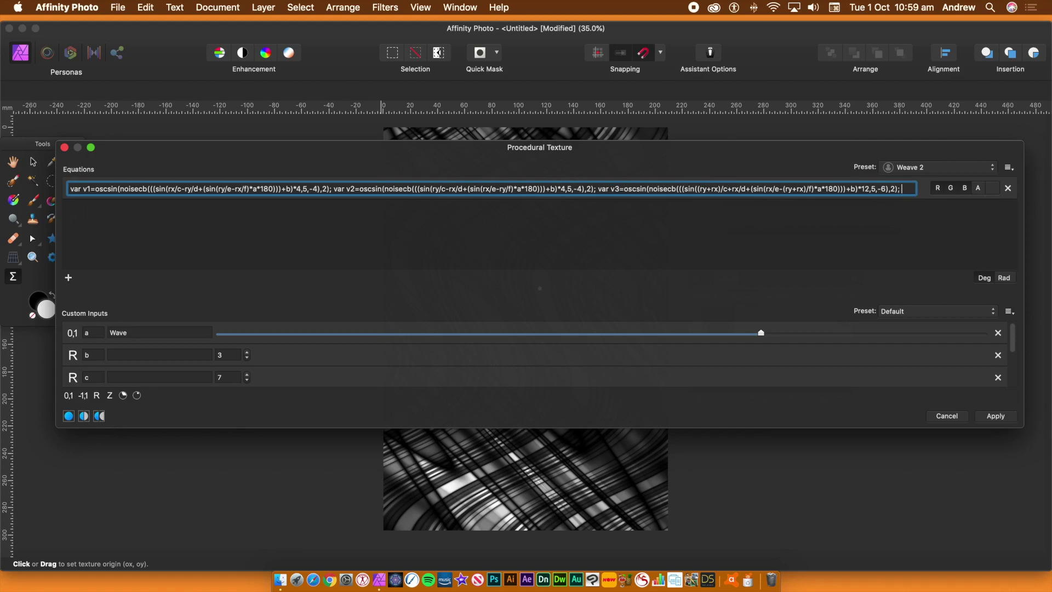
{"action": "key", "text": "Return"}
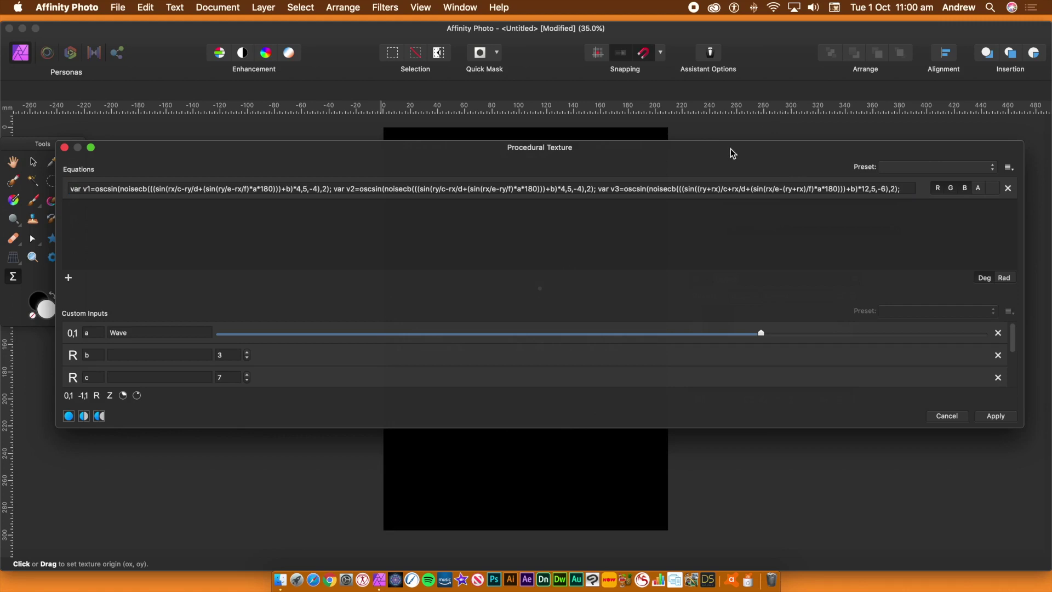
Append '; v1 * v2 * v3' to the equation and commit it to render the weave
{"action": "left_click_drag", "start_coordinate": [733, 154], "coordinate": [677, 155]}
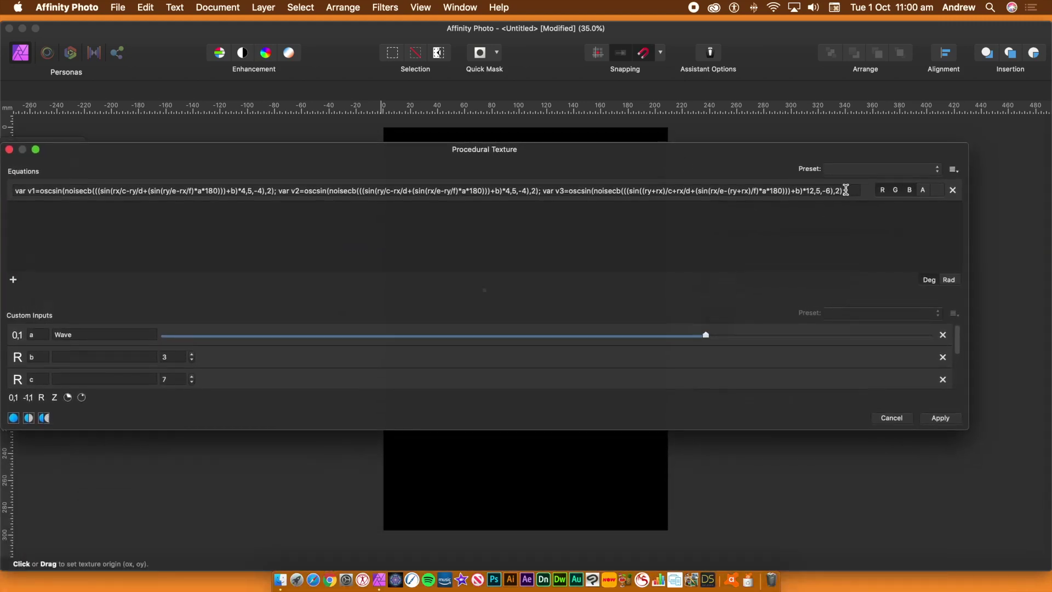
{"action": "left_click", "coordinate": [846, 189]}
{"action": "type", "text": "; va"}
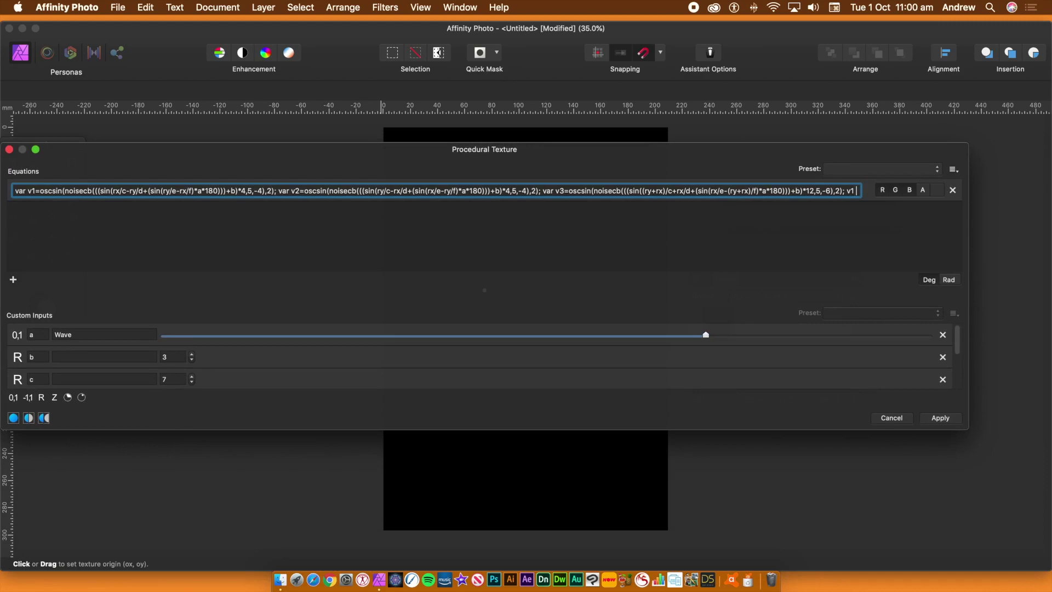
{"action": "type", "text": "*"}
{"action": "type", "text": " v2"}
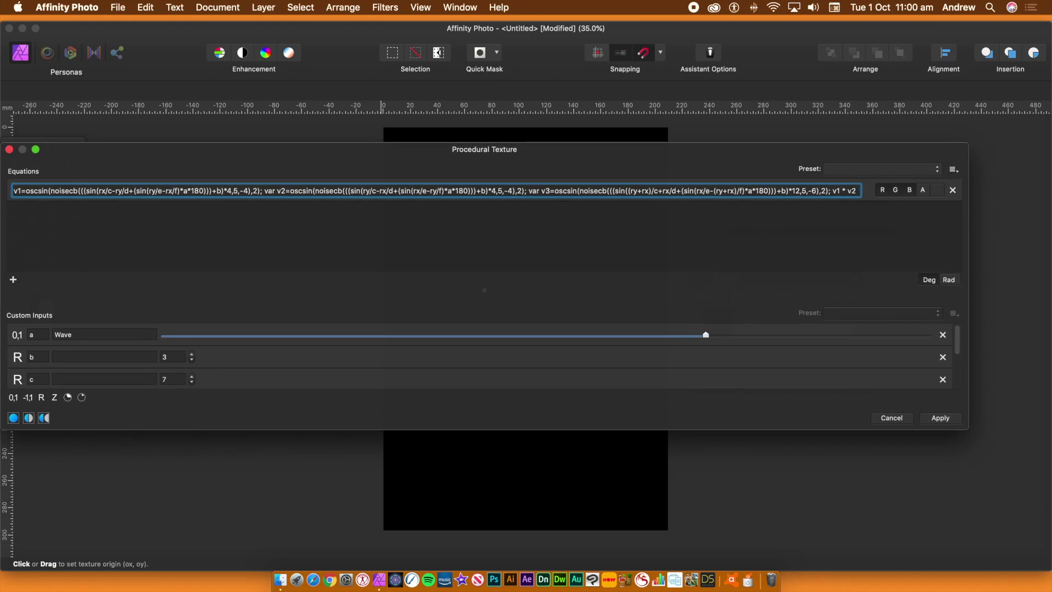
{"action": "type", "text": " * v3"}
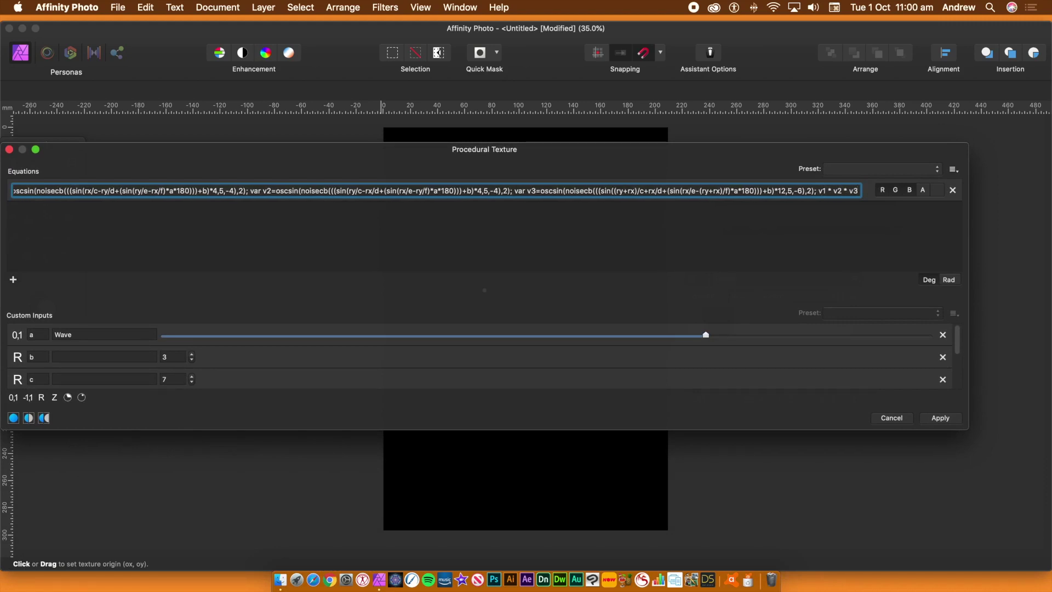
{"action": "key", "text": "Return"}
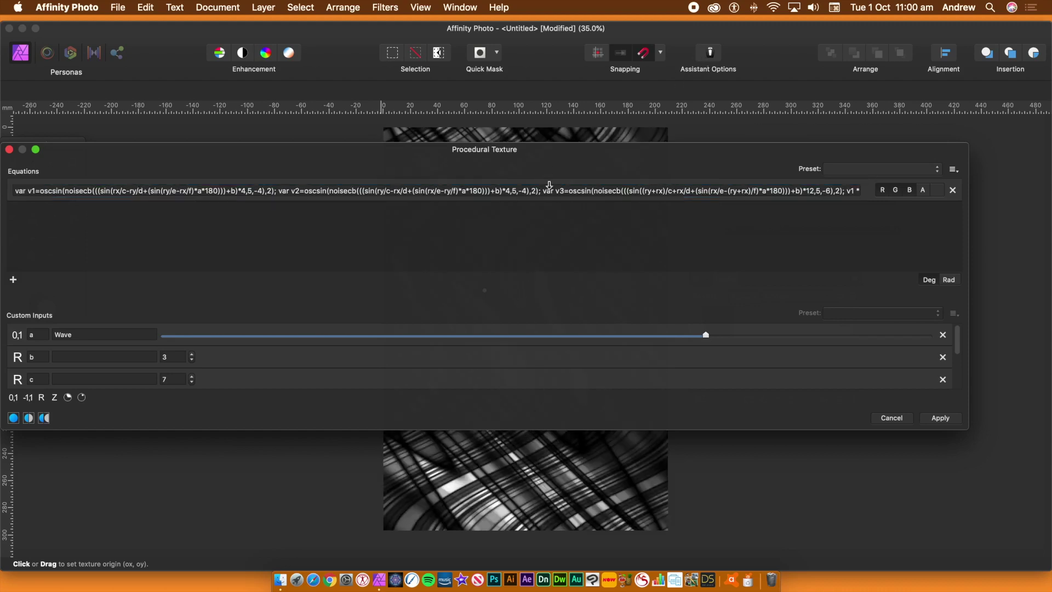
Duplicate the var v3 statement and rename the copy to v4
{"action": "mouse_move", "coordinate": [511, 147]}
{"action": "left_mouse_down"}
{"action": "mouse_move", "coordinate": [501, 425]}
{"action": "mouse_move", "coordinate": [551, 222]}
{"action": "mouse_move", "coordinate": [514, 164]}
{"action": "left_mouse_up"}
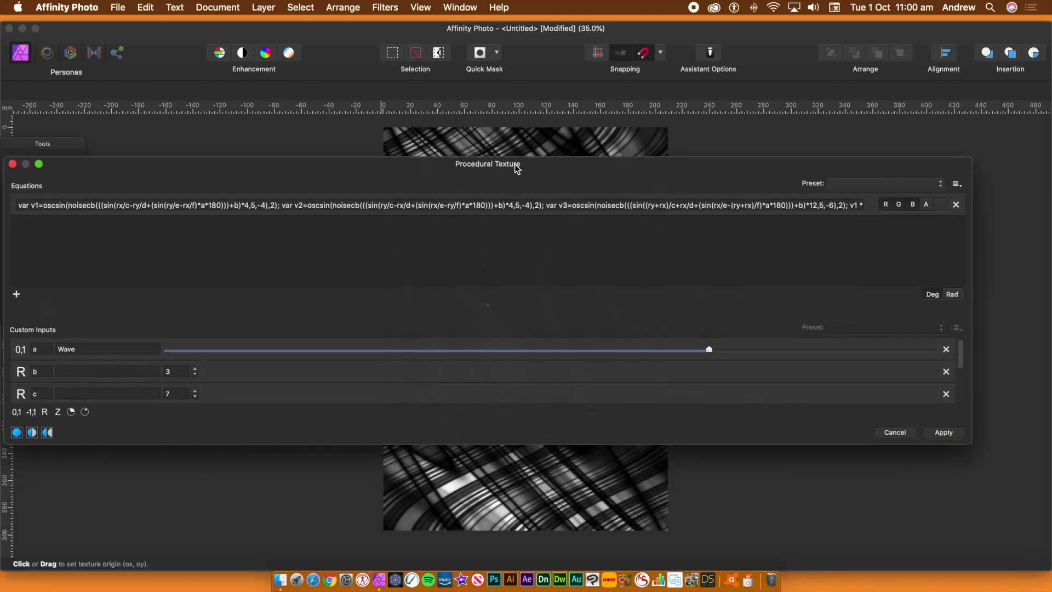
{"action": "left_click_drag", "start_coordinate": [546, 205], "coordinate": [873, 214]}
{"action": "key", "text": "super+c"}
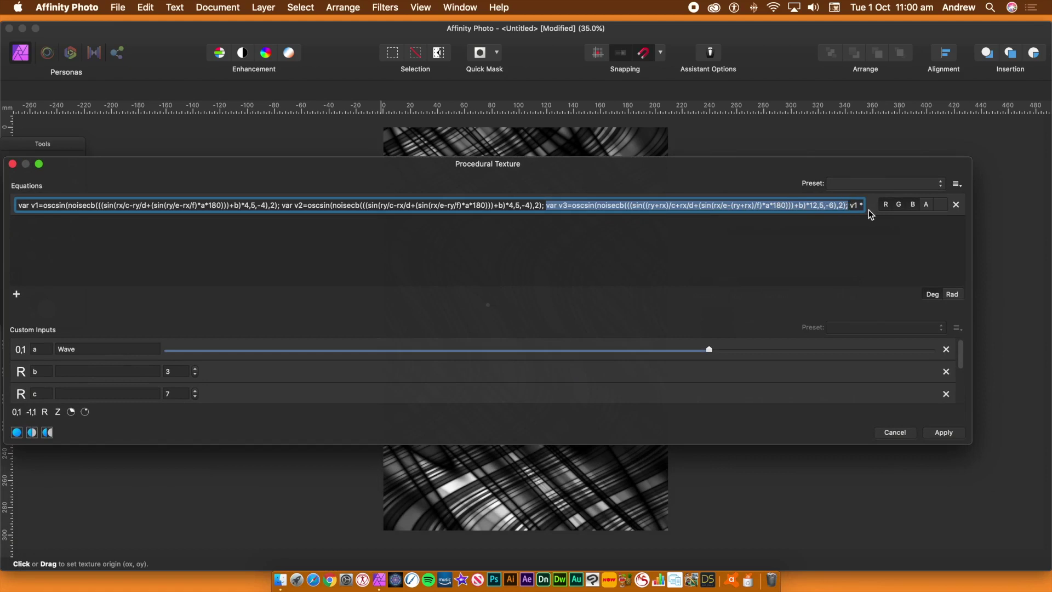
{"action": "key", "text": "Right"}
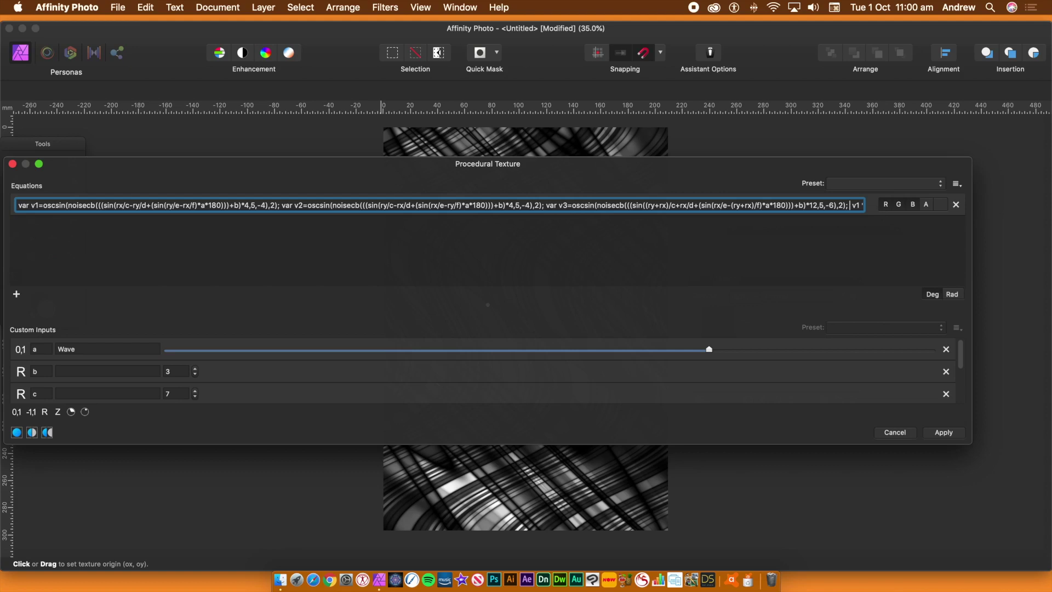
{"action": "key", "text": "super+v"}
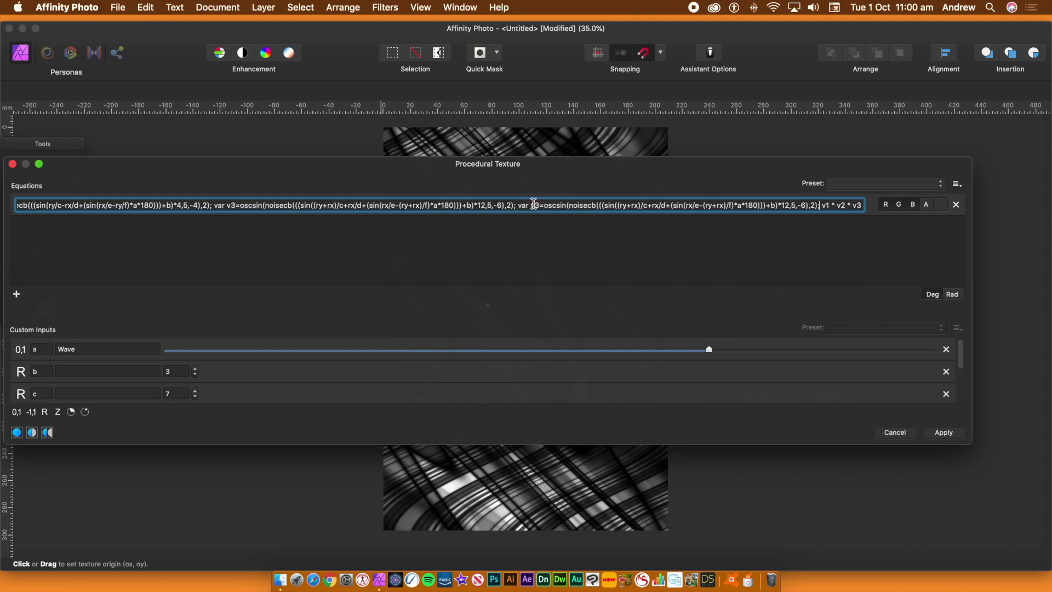
{"action": "left_click", "coordinate": [539, 205]}
{"action": "key", "text": "BackSpace"}
{"action": "type", "text": "4"}
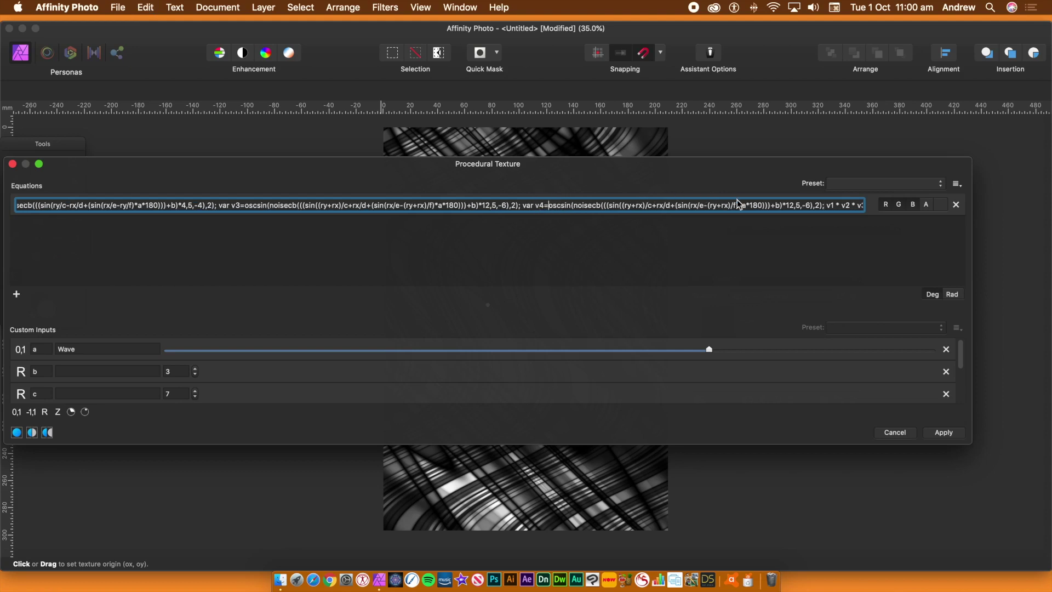
Change v4's angle to 90, multiplier to 3 and offset to -2
{"action": "double_click", "coordinate": [761, 206]}
{"action": "type", "text": "90"}
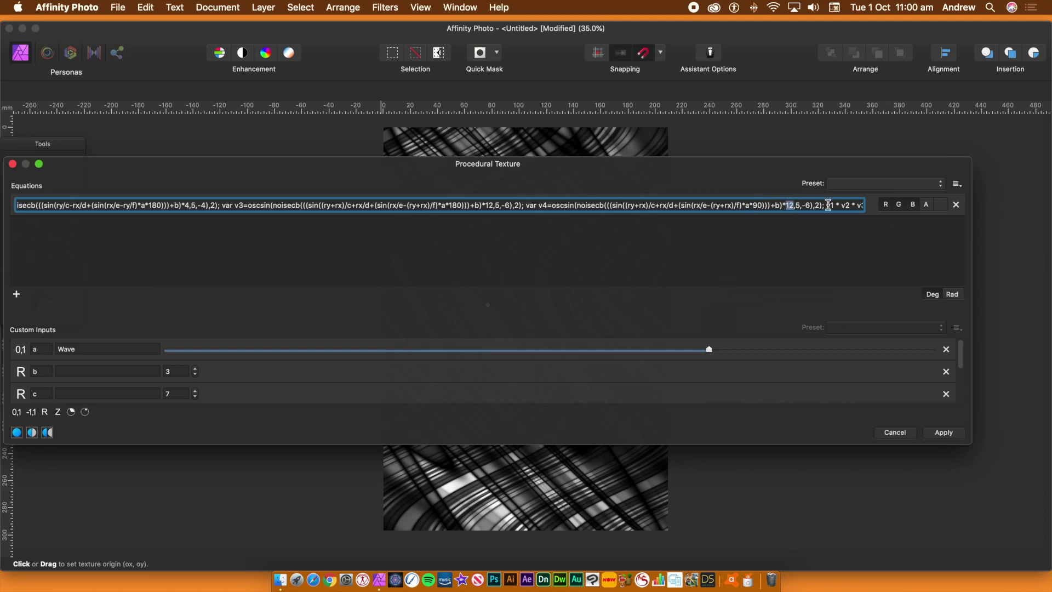
{"action": "type", "text": "3"}
{"action": "double_click", "coordinate": [804, 205]}
{"action": "type", "text": "2"}
Replace rx with (rx-ry) in v4 and place the caret at the equation's end
{"action": "left_click", "coordinate": [660, 205]}
{"action": "type", "text": "(rx"}
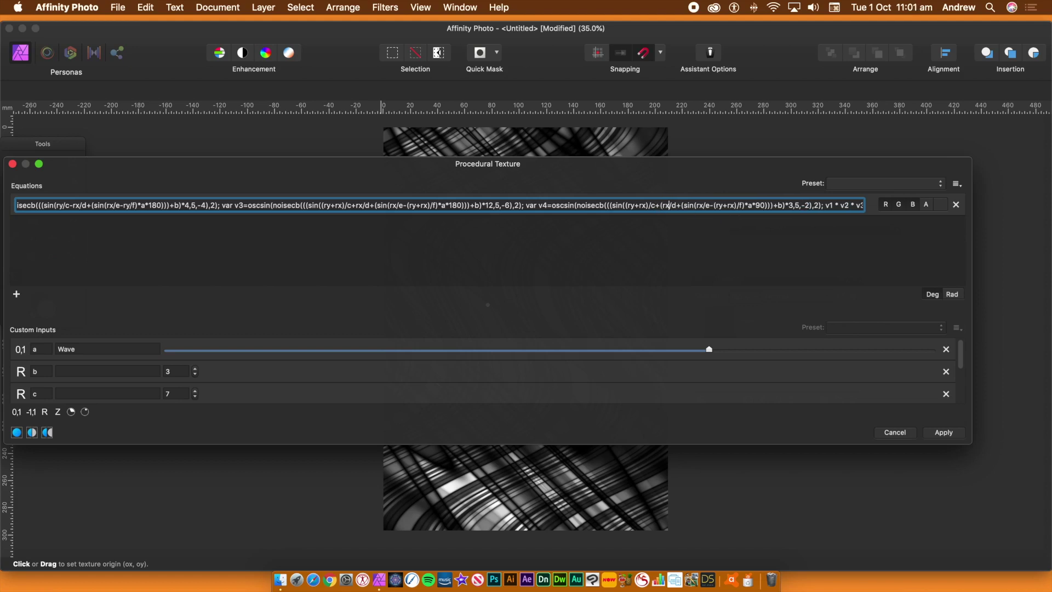
{"action": "type", "text": "-ry"}
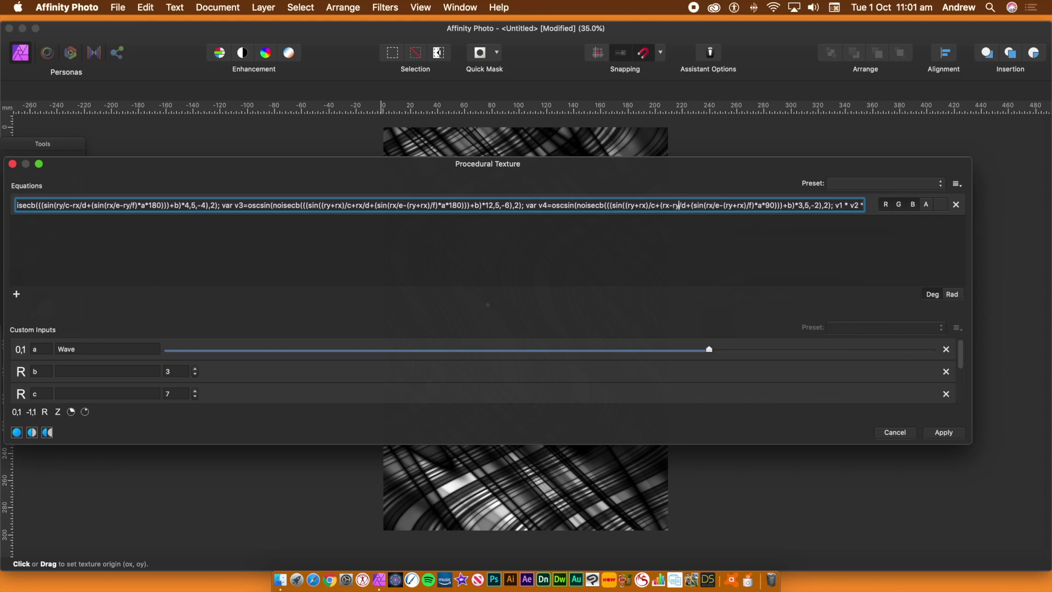
{"action": "type", "text": ")"}
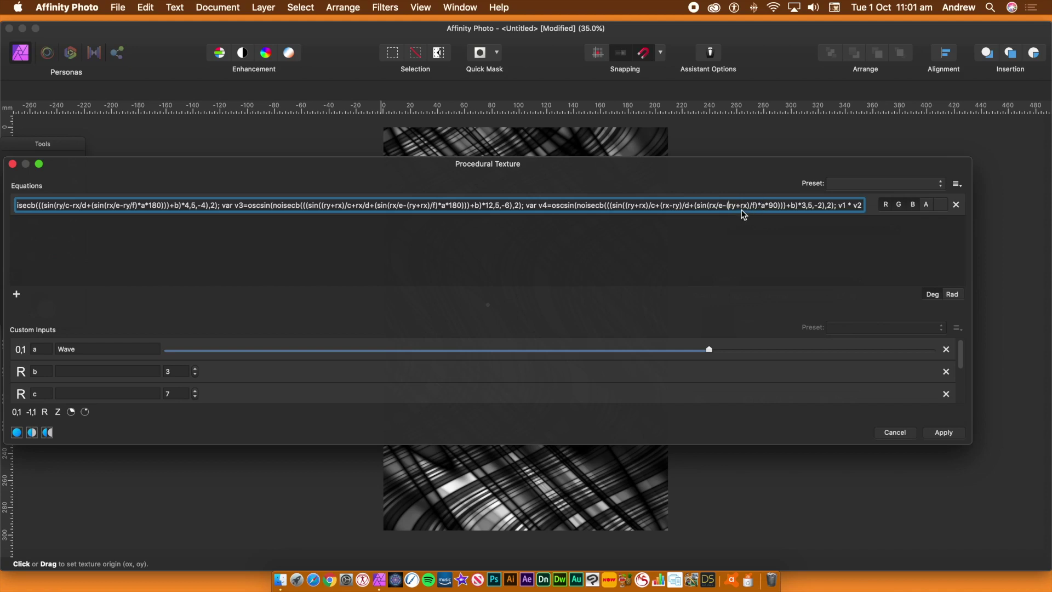
{"action": "left_click", "coordinate": [727, 205]}
{"action": "left_click", "coordinate": [817, 205]}
{"action": "left_click", "coordinate": [543, 204]}
{"action": "double_click", "coordinate": [856, 205]}
{"action": "left_click_drag", "start_coordinate": [859, 204], "coordinate": [905, 211]}
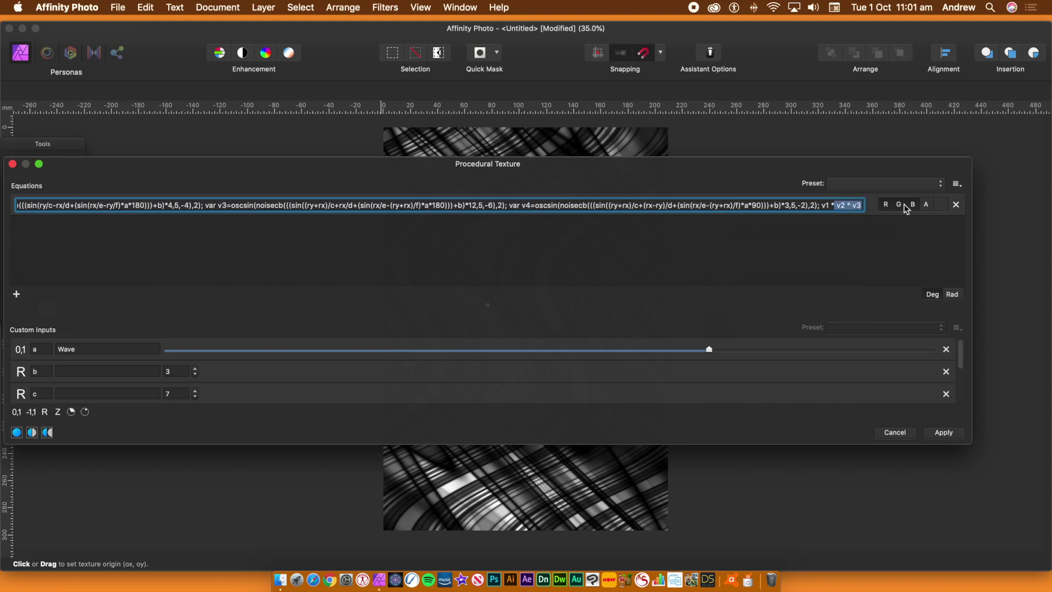
{"action": "left_click", "coordinate": [862, 203]}
Append '* v4' to the final product and re-render the texture
{"action": "type", "text": "* v4"}
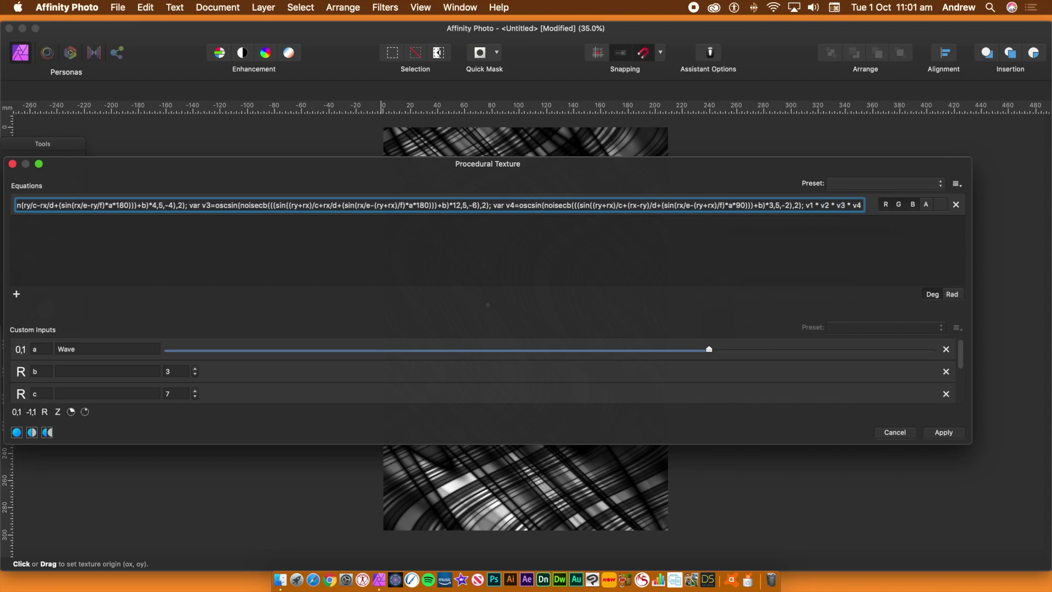
{"action": "key", "text": "Return"}
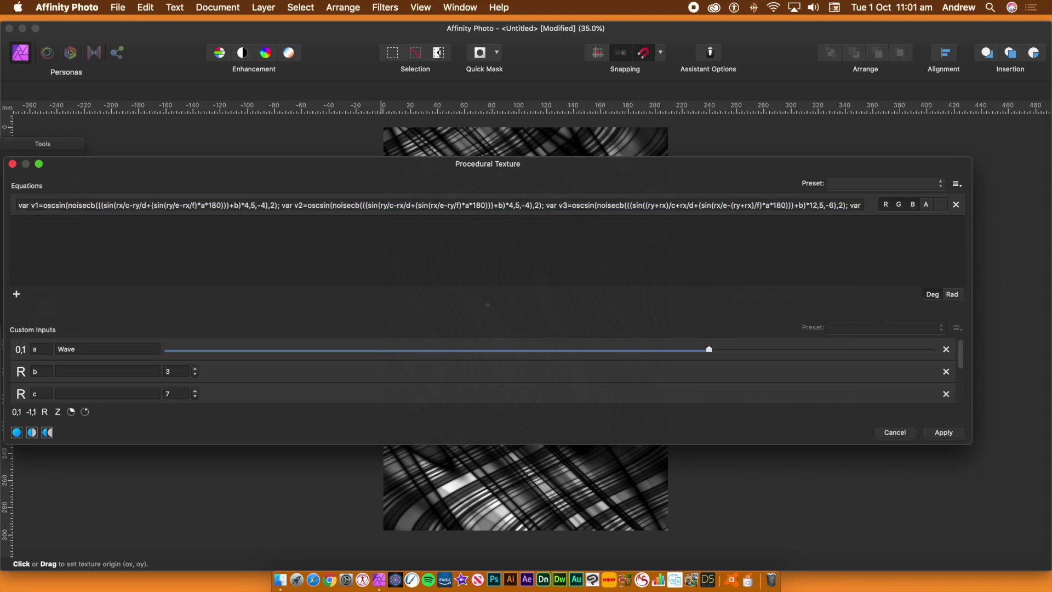
{"action": "left_click_drag", "start_coordinate": [555, 163], "coordinate": [391, 192]}
Insert 'osc(' before v1 in the final product and re-render
{"action": "left_click", "coordinate": [684, 229]}
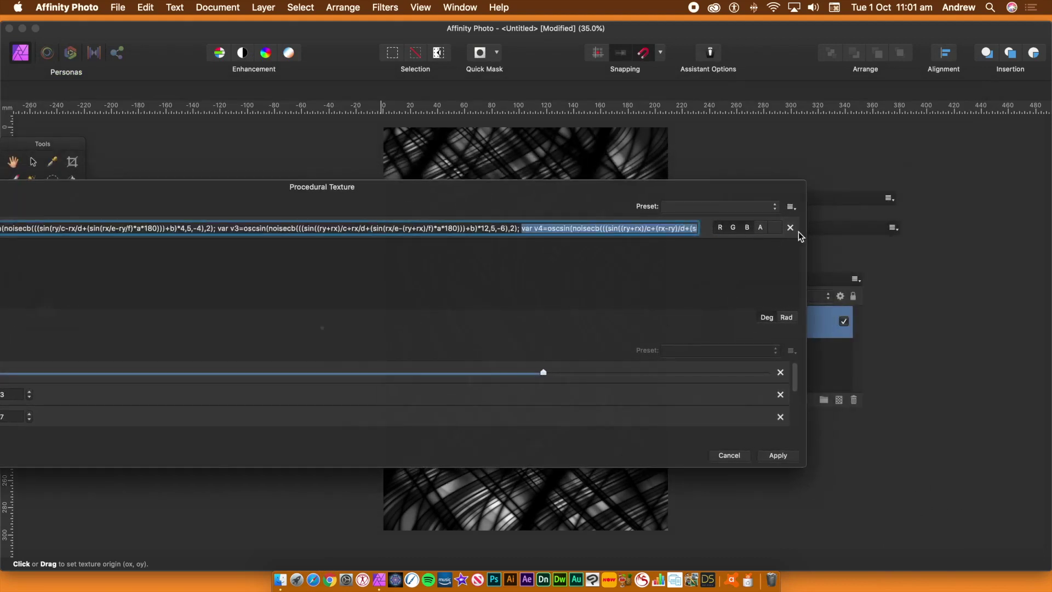
{"action": "left_click_drag", "start_coordinate": [800, 236], "coordinate": [799, 235]}
{"action": "left_click", "coordinate": [663, 228]}
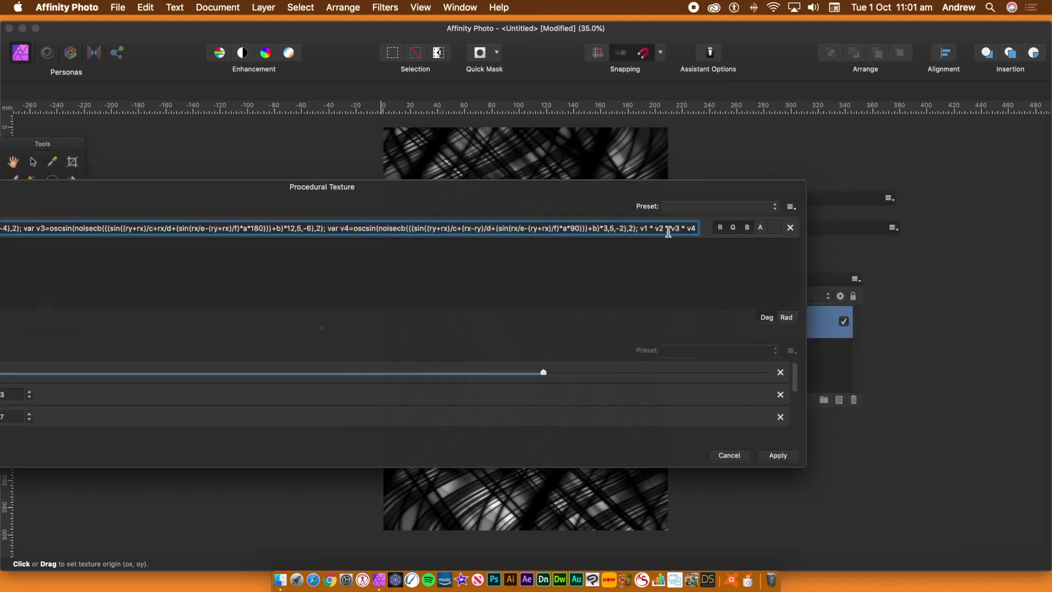
{"action": "left_click", "coordinate": [640, 228]}
{"action": "type", "text": "osc(v1)"}
{"action": "key", "text": "Return"}
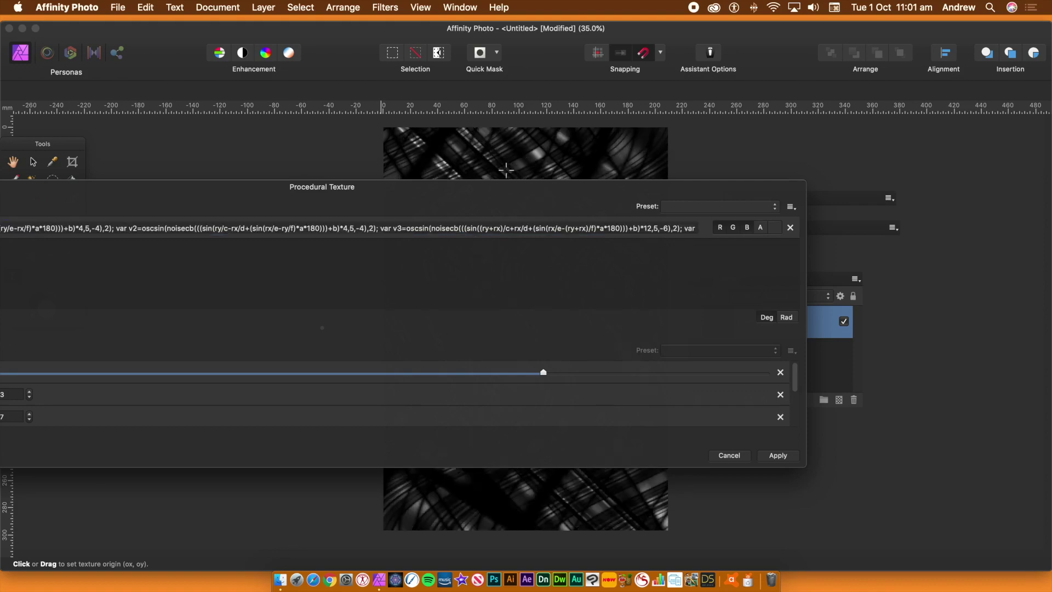
Remove the osc( wrapper from before v1
{"action": "mouse_move", "coordinate": [552, 188]}
{"action": "left_mouse_down"}
{"action": "mouse_move", "coordinate": [486, 545]}
{"action": "mouse_move", "coordinate": [550, 195]}
{"action": "left_mouse_up"}
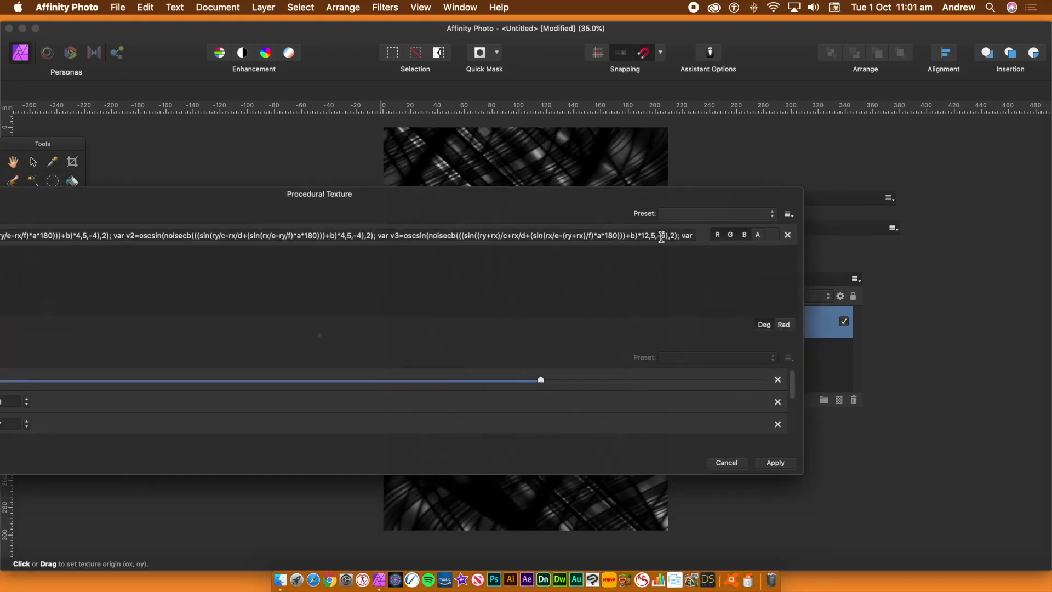
{"action": "left_click_drag", "start_coordinate": [661, 237], "coordinate": [751, 236]}
{"action": "left_click", "coordinate": [630, 236]}
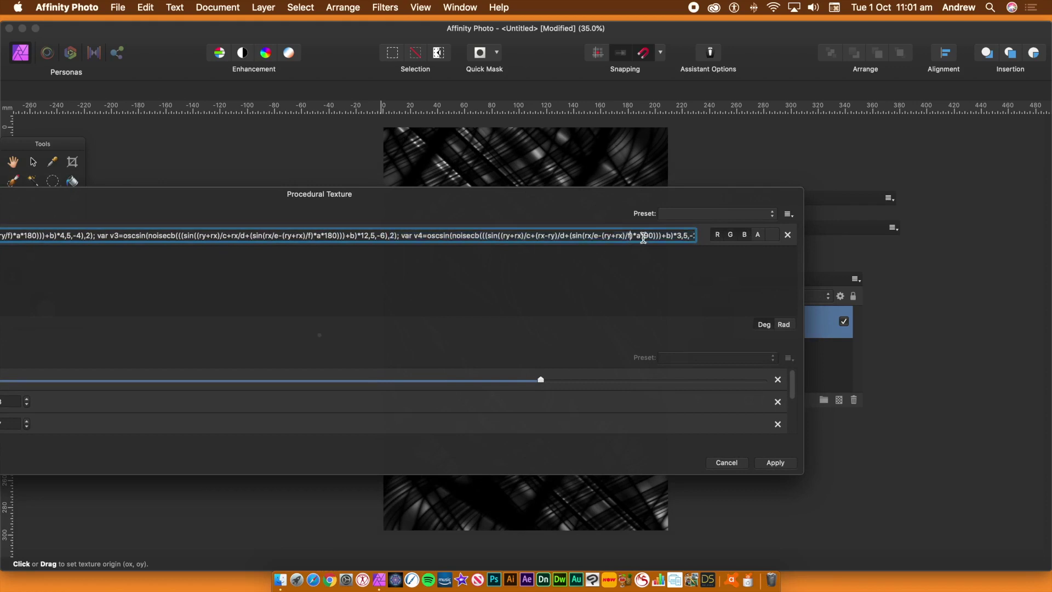
{"action": "left_click_drag", "start_coordinate": [643, 239], "coordinate": [778, 242]}
{"action": "left_click", "coordinate": [642, 237]}
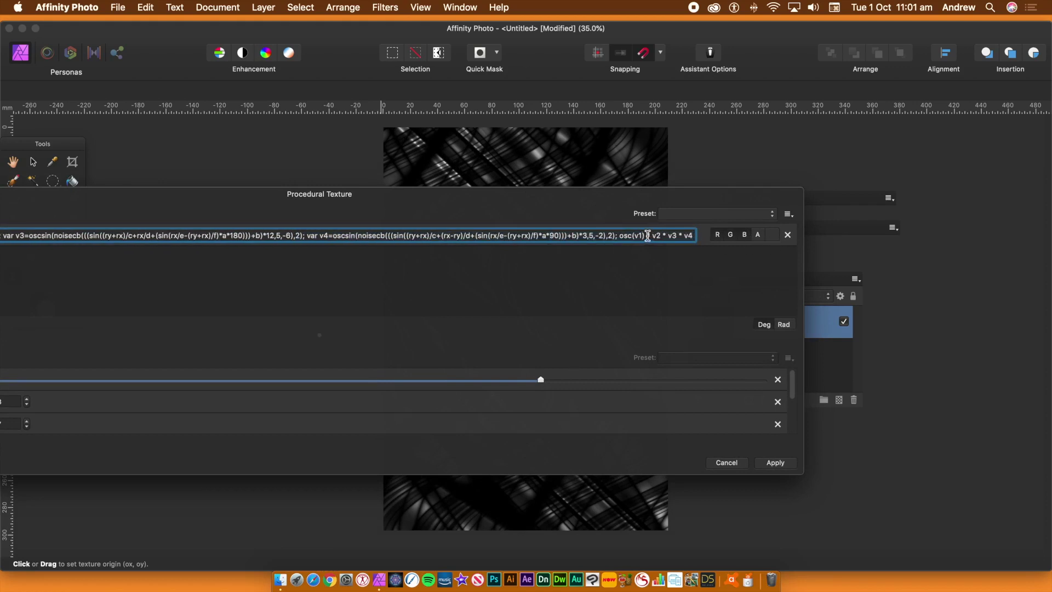
{"action": "key", "text": "BackSpace"}
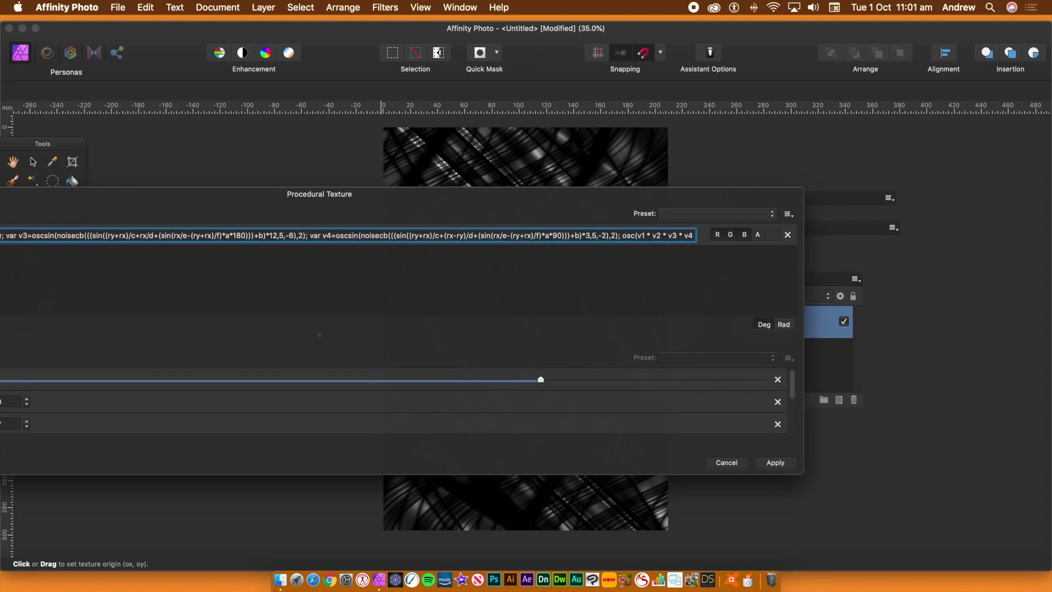
{"action": "key", "text": "BackSpace"}
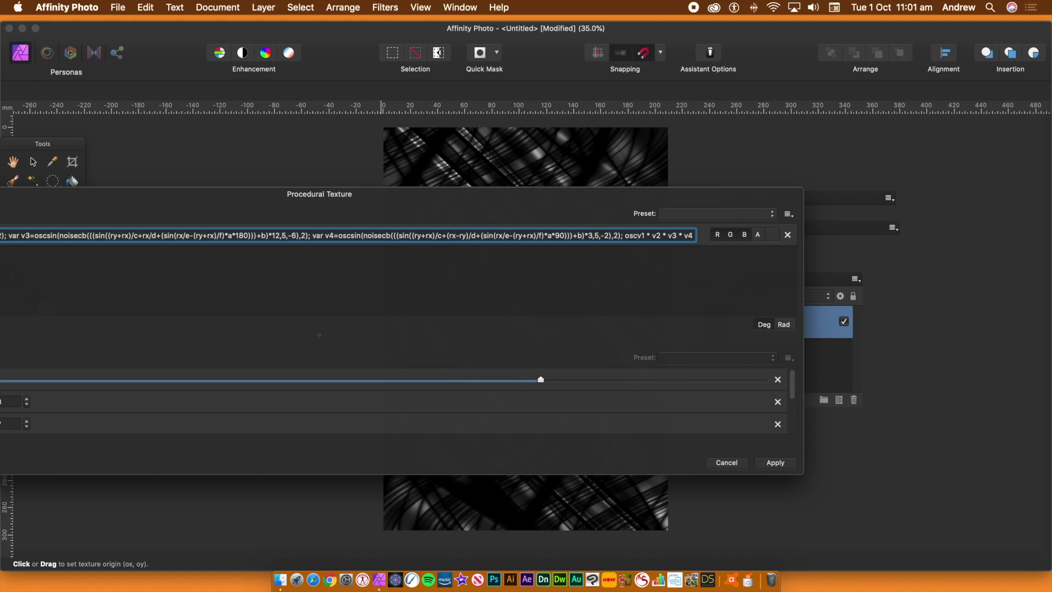
{"action": "key", "text": "BackSpace"}
{"action": "key", "text": "BackSpace"}
{"action": "key", "text": "BackSpace"}
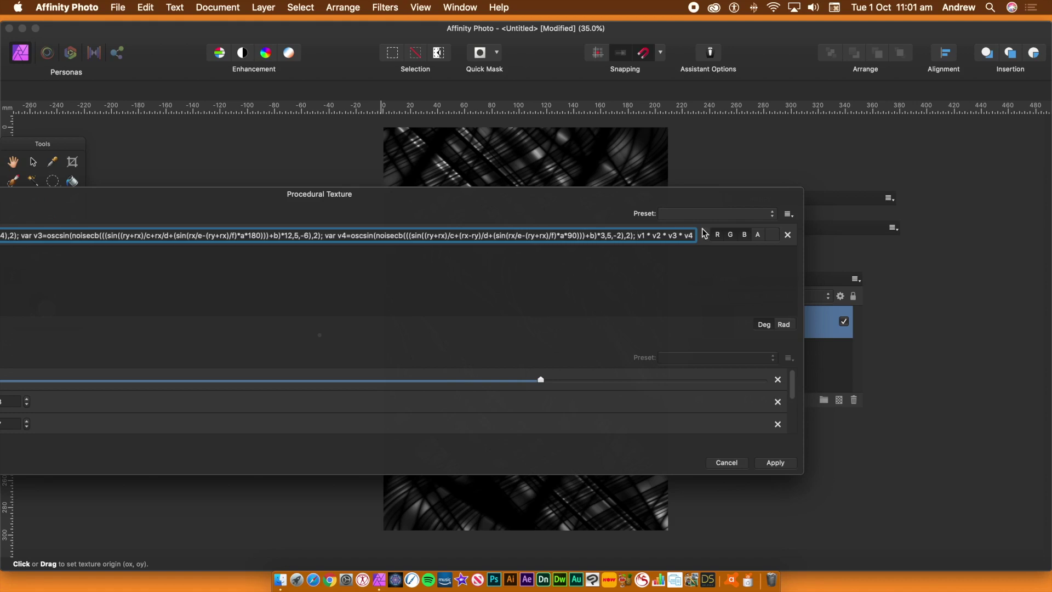
Change the product to v1 * v2 * v3 - v4 and commit it
{"action": "double_click", "coordinate": [681, 233]}
{"action": "type", "text": "-"}
{"action": "key", "text": "Return"}
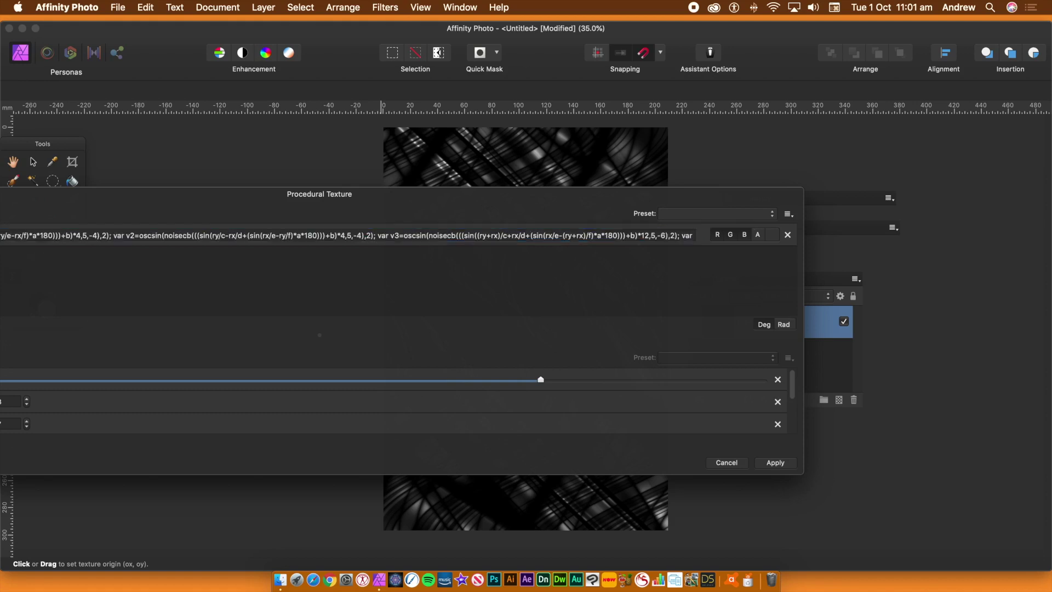
{"action": "left_click_drag", "start_coordinate": [632, 215], "coordinate": [629, 166]}
{"action": "left_click", "coordinate": [672, 191]}
{"action": "key", "text": "shift+alt+Left"}
{"action": "key", "text": "shift+alt+Left"}
{"action": "key", "text": "shift+alt+Left"}
{"action": "key", "text": "shift+alt+Left"}
{"action": "key", "text": "shift+alt+Left"}
{"action": "key", "text": "shift+alt+Left"}
{"action": "key", "text": "shift+alt+Left"}
{"action": "key", "text": "shift+alt+Left"}
{"action": "key", "text": "shift+alt+Left"}
{"action": "key", "text": "shift+alt+Left"}
{"action": "key", "text": "shift+alt+Left"}
{"action": "key", "text": "shift+alt+Left"}
{"action": "key", "text": "shift+alt+Left"}
{"action": "key", "text": "shift+alt+Left"}
{"action": "key", "text": "shift+alt+Left"}
{"action": "key", "text": "shift+alt+Left"}
{"action": "key", "text": "shift+alt+Left"}
{"action": "key", "text": "shift+alt+Left"}
{"action": "key", "text": "shift+alt+Left"}
{"action": "key", "text": "shift+alt+Left"}
{"action": "left_click", "coordinate": [673, 185]}
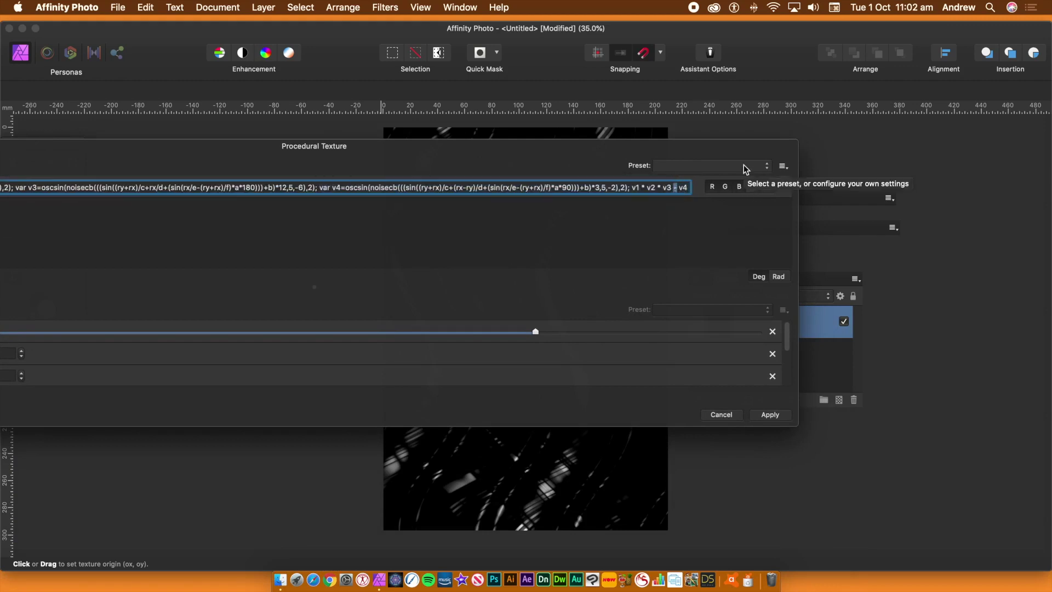
Replace the operator before v4 with '+' and re-render
{"action": "type", "text": "+"}
{"action": "key", "text": "Return"}
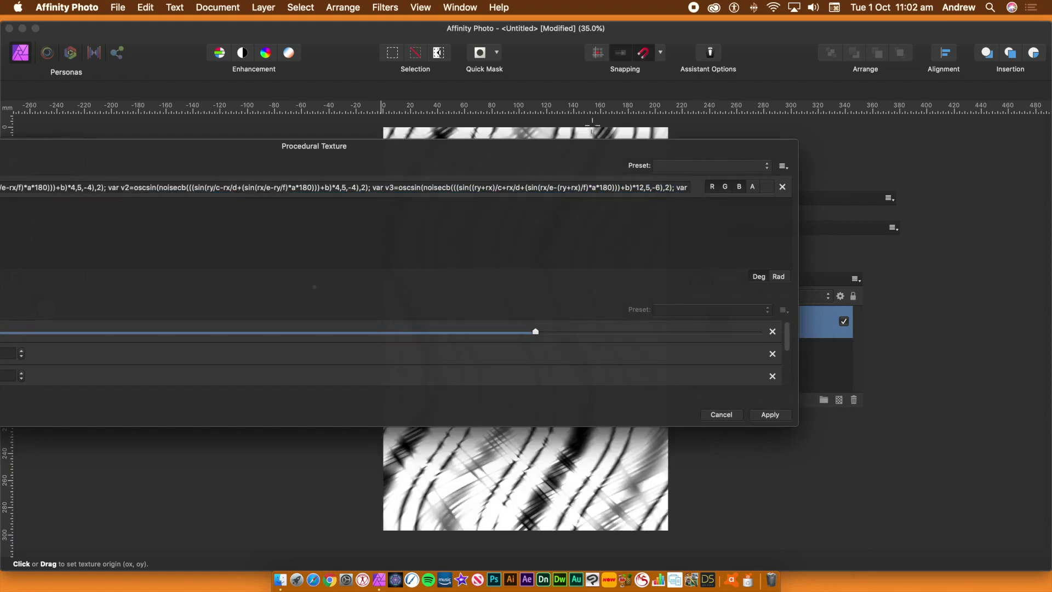
{"action": "left_click_drag", "start_coordinate": [580, 156], "coordinate": [730, 177]}
Insert '10*' before noisecb in the v4 statement and commit the equation
{"action": "left_click", "coordinate": [735, 210]}
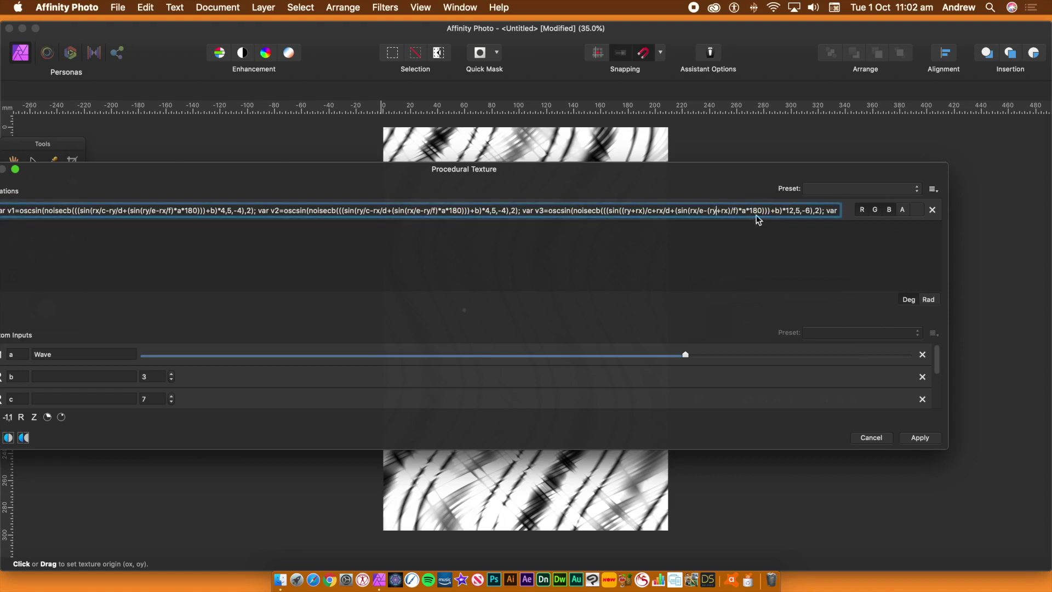
{"action": "left_click_drag", "start_coordinate": [753, 211], "coordinate": [887, 212]}
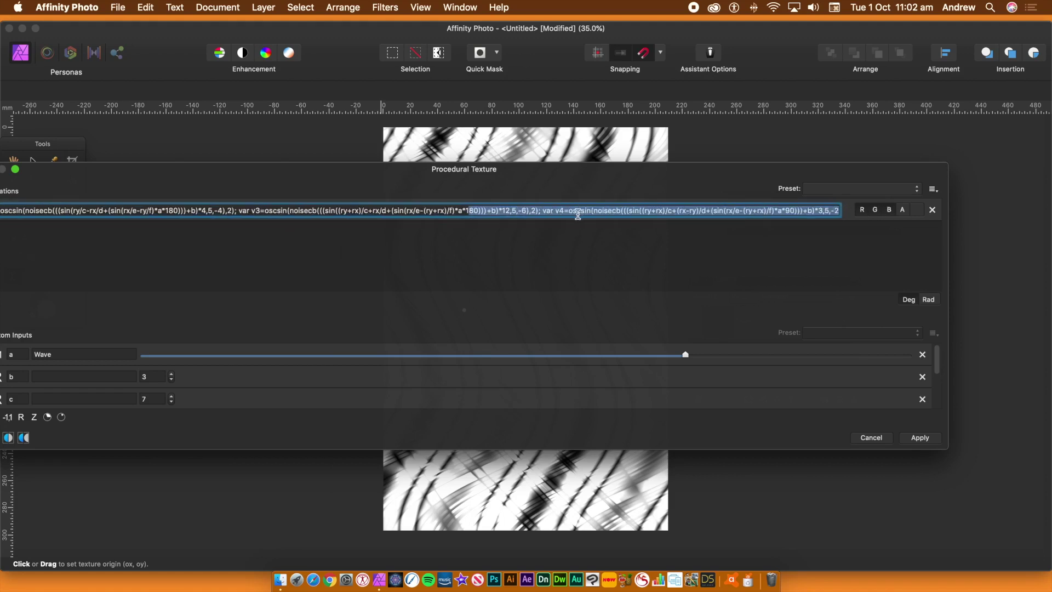
{"action": "left_click", "coordinate": [577, 211]}
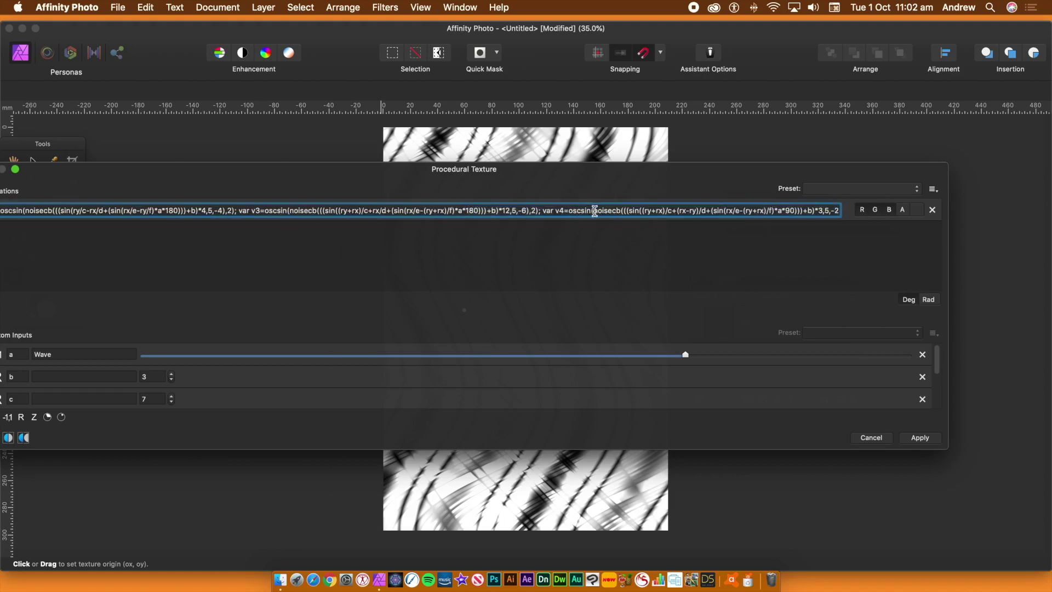
{"action": "left_click", "coordinate": [594, 211]}
{"action": "type", "text": "10"}
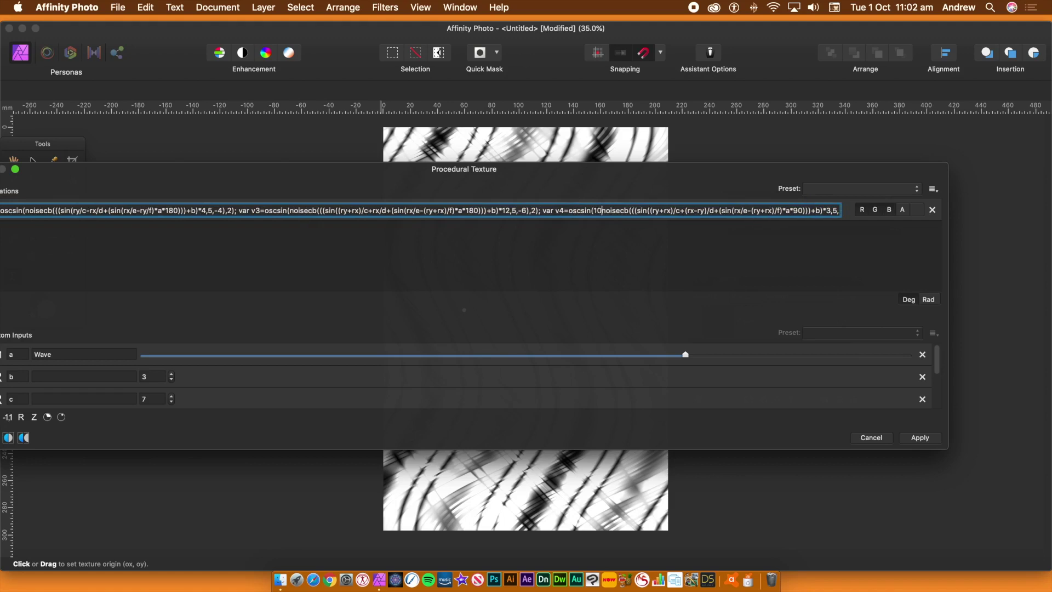
{"action": "type", "text": "*"}
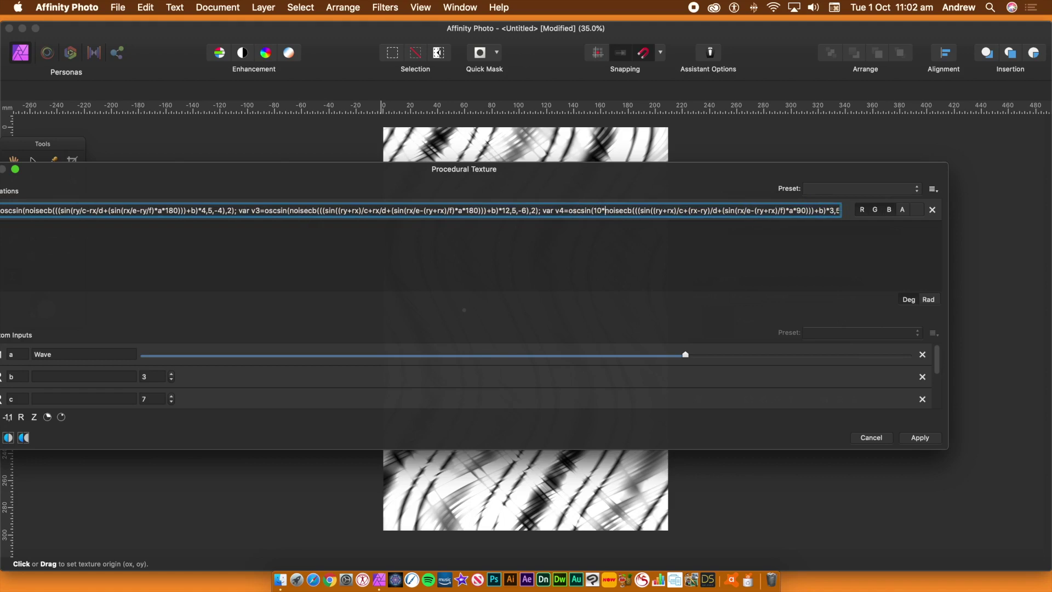
{"action": "key", "text": "Return"}
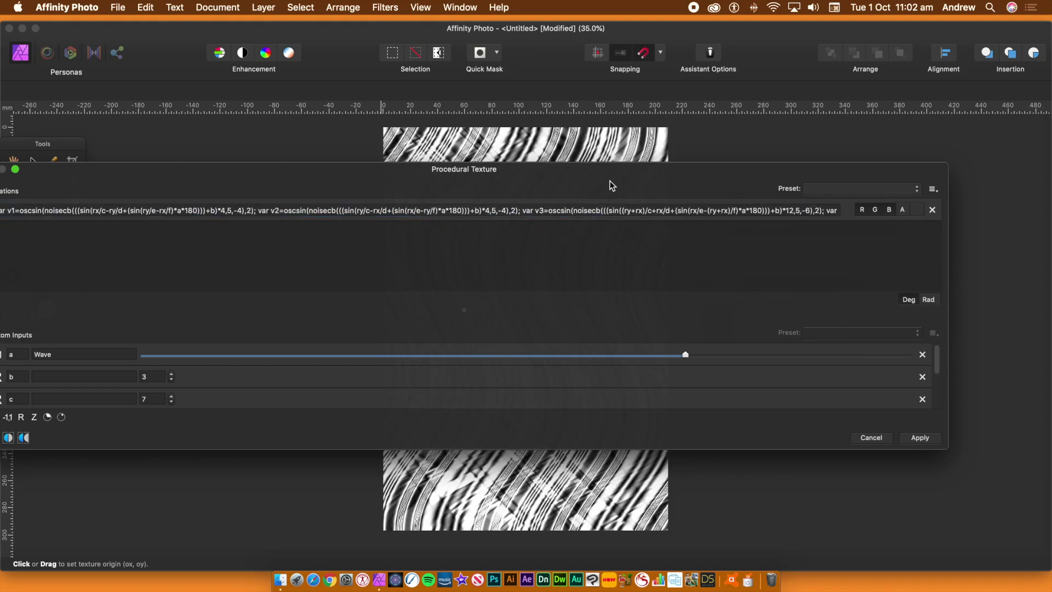
{"action": "mouse_move", "coordinate": [621, 176]}
{"action": "left_mouse_down"}
{"action": "mouse_move", "coordinate": [587, 299]}
{"action": "mouse_move", "coordinate": [582, 460]}
{"action": "mouse_move", "coordinate": [458, 113]}
{"action": "mouse_move", "coordinate": [470, 150]}
{"action": "left_mouse_up"}
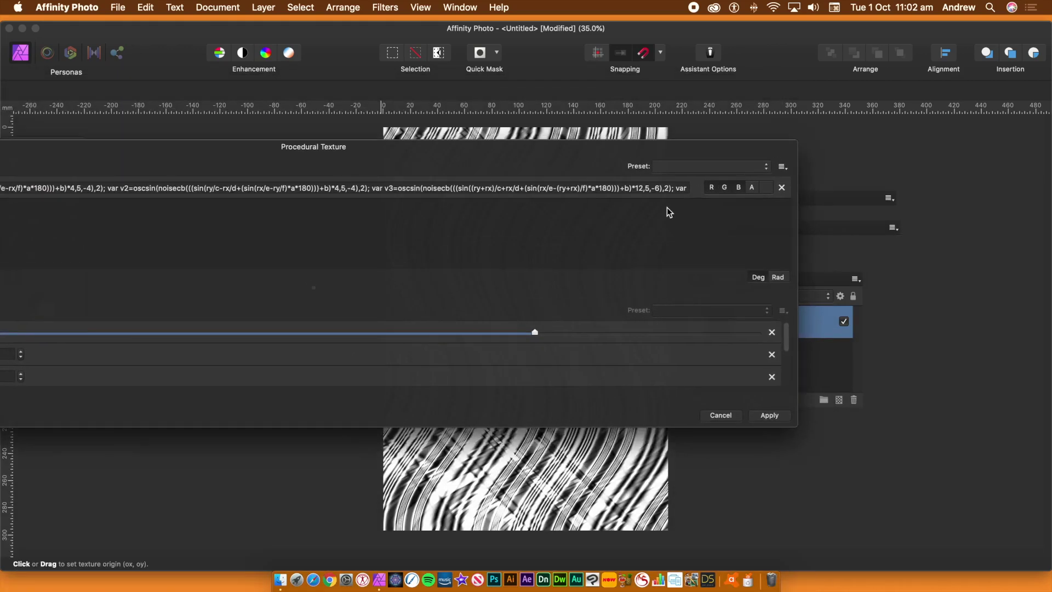
Commit the equation again and bring the texture dialog fully on screen
{"action": "left_click", "coordinate": [672, 186]}
{"action": "left_click", "coordinate": [677, 187]}
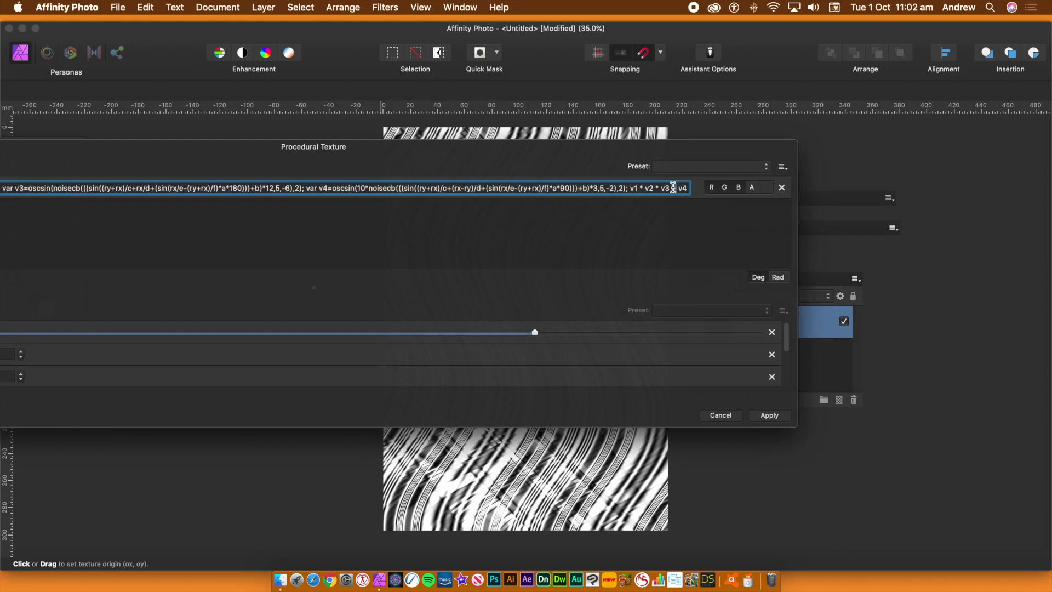
{"action": "key", "text": "Return"}
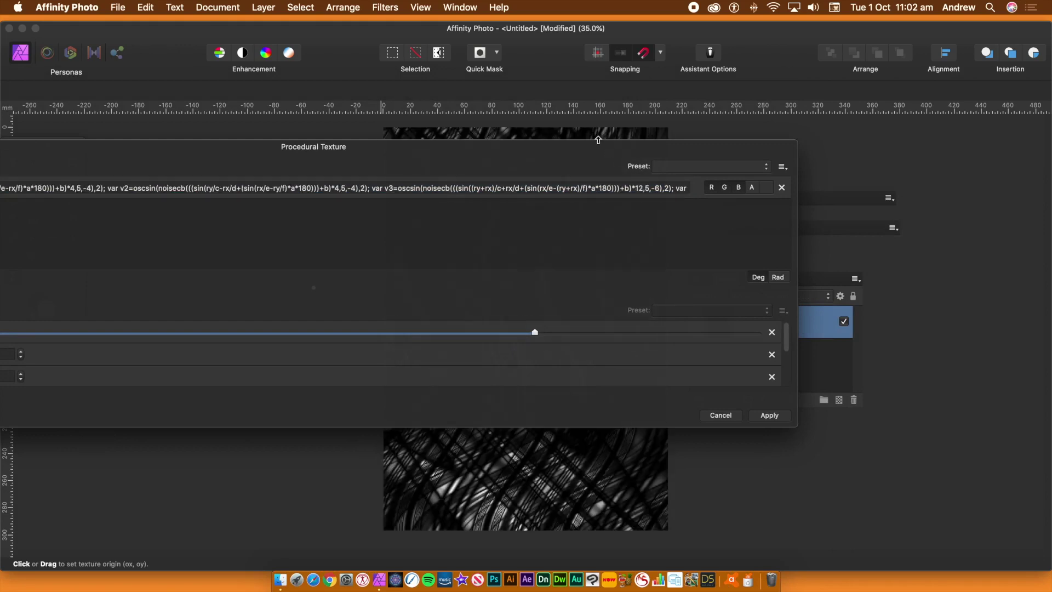
{"action": "left_click_drag", "start_coordinate": [598, 140], "coordinate": [877, 234]}
Lower the Wave input a and resize the dialog beside the page
{"action": "left_click_drag", "start_coordinate": [809, 429], "coordinate": [496, 429]}
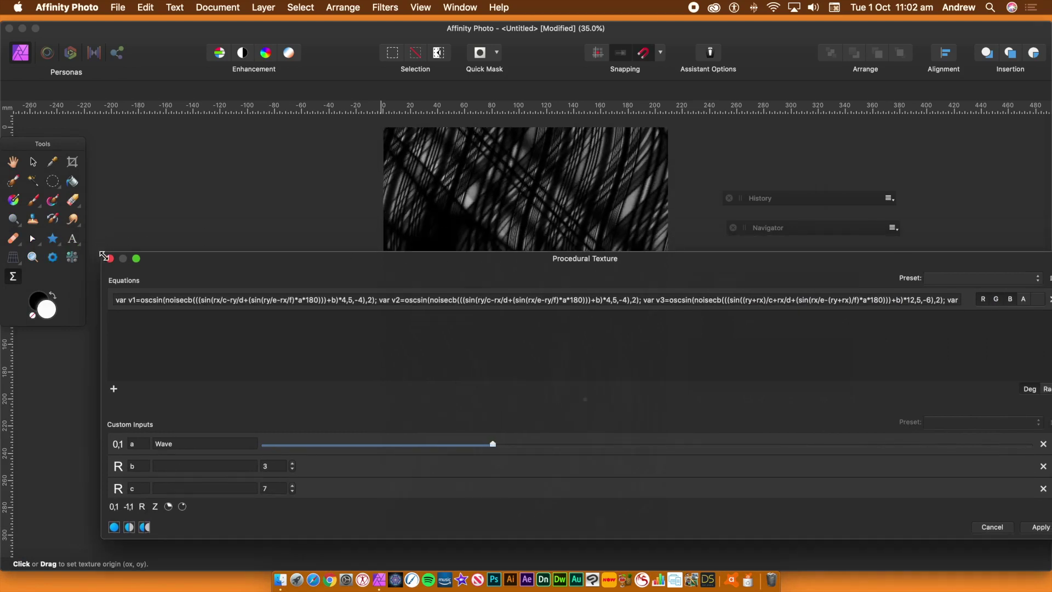
{"action": "left_click_drag", "start_coordinate": [102, 253], "coordinate": [728, 340]}
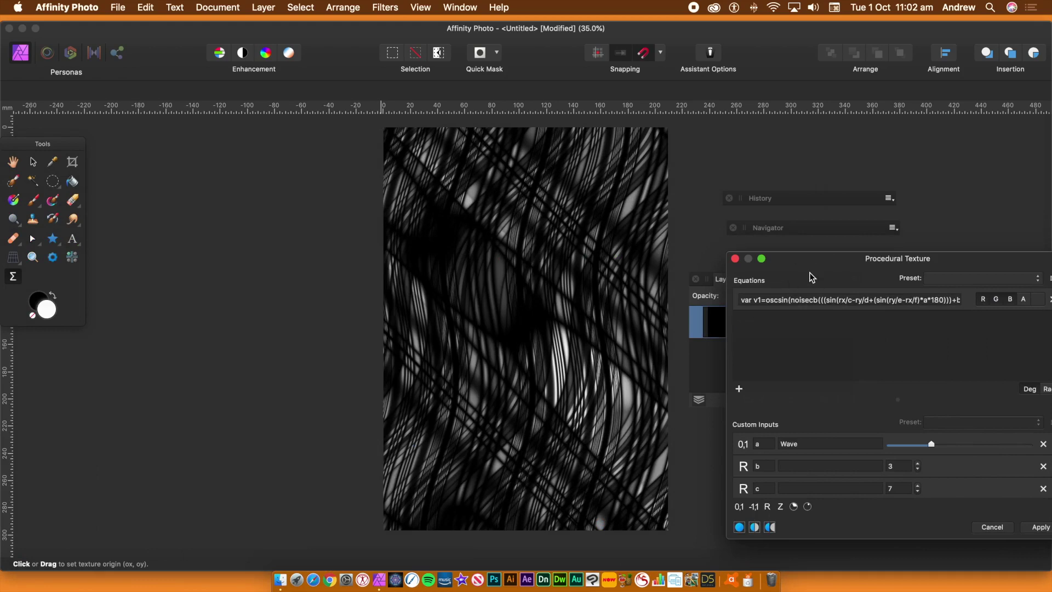
{"action": "left_click_drag", "start_coordinate": [844, 263], "coordinate": [704, 180]}
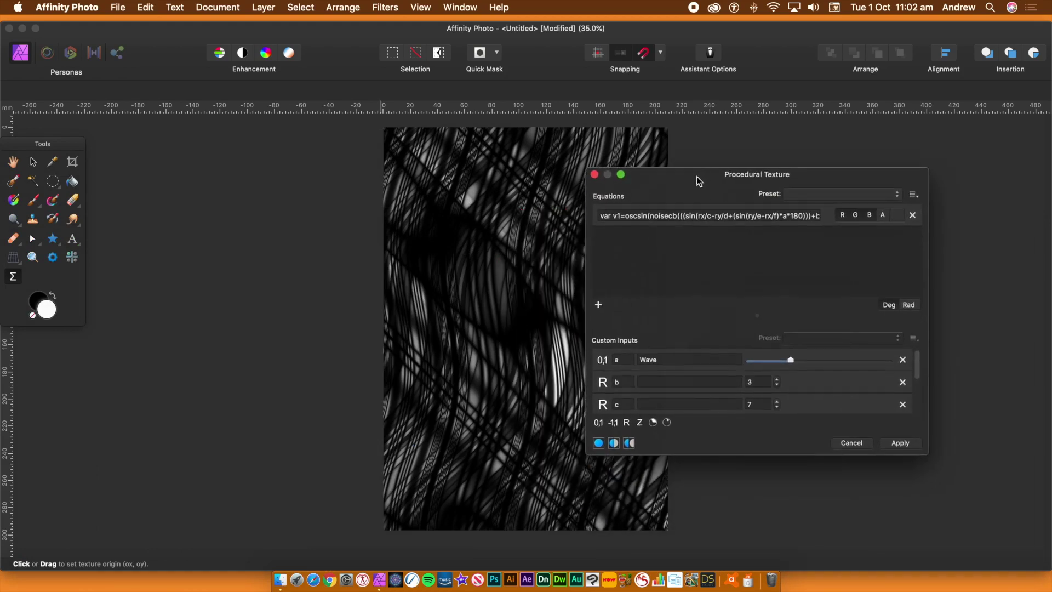
Raise custom input b to 6 and c to 27
{"action": "left_click", "coordinate": [777, 379]}
{"action": "left_click", "coordinate": [777, 379]}
{"action": "left_click", "coordinate": [778, 402]}
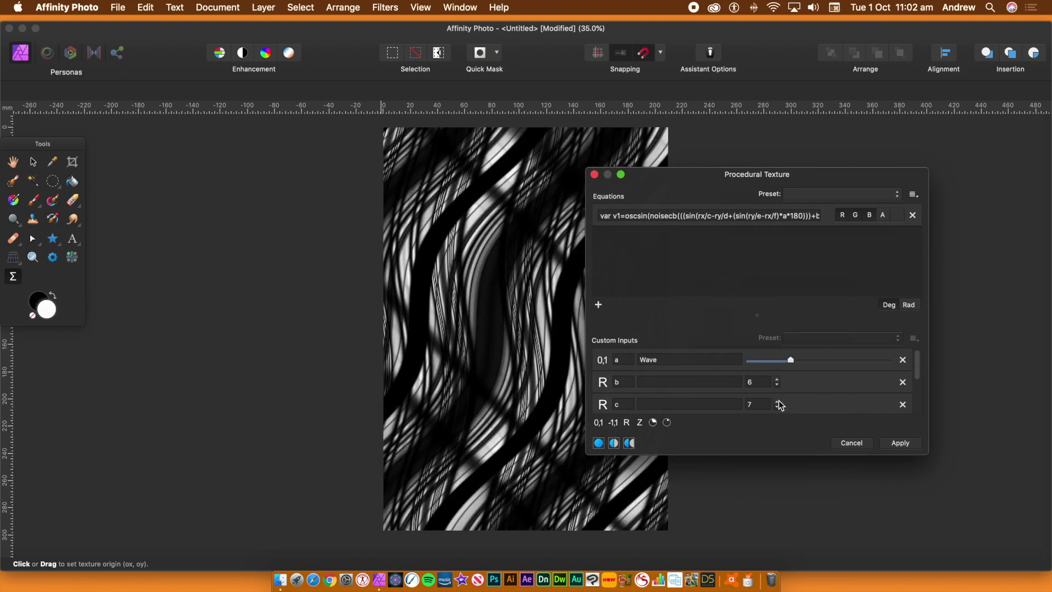
{"action": "left_click", "coordinate": [777, 401]}
{"action": "left_click", "coordinate": [777, 401]}
{"action": "left_click", "coordinate": [778, 402]}
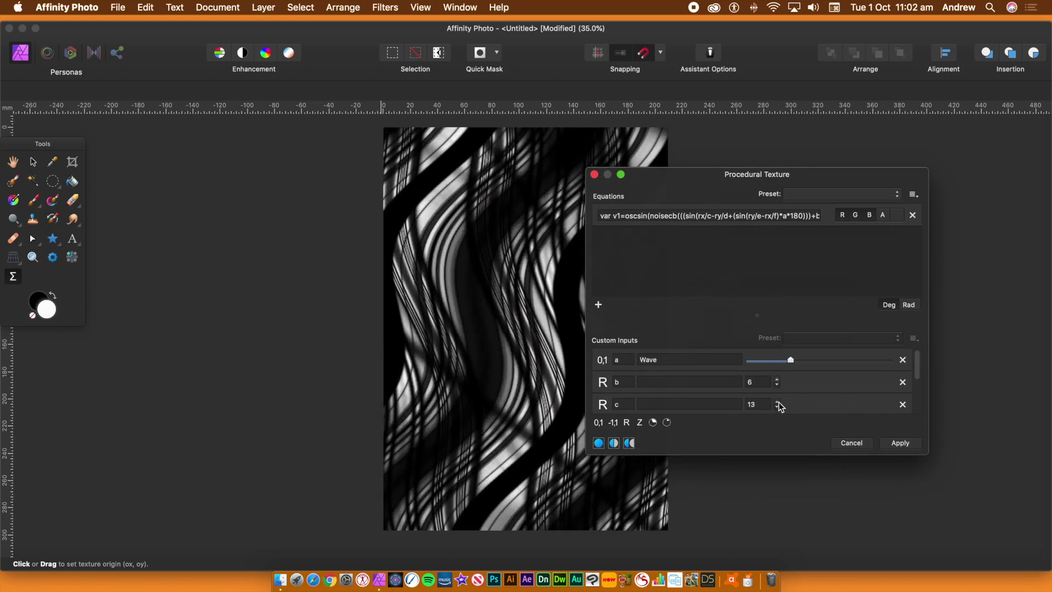
{"action": "left_click", "coordinate": [778, 402]}
{"action": "left_click", "coordinate": [777, 402]}
{"action": "left_click", "coordinate": [777, 402]}
{"action": "left_click", "coordinate": [778, 402]}
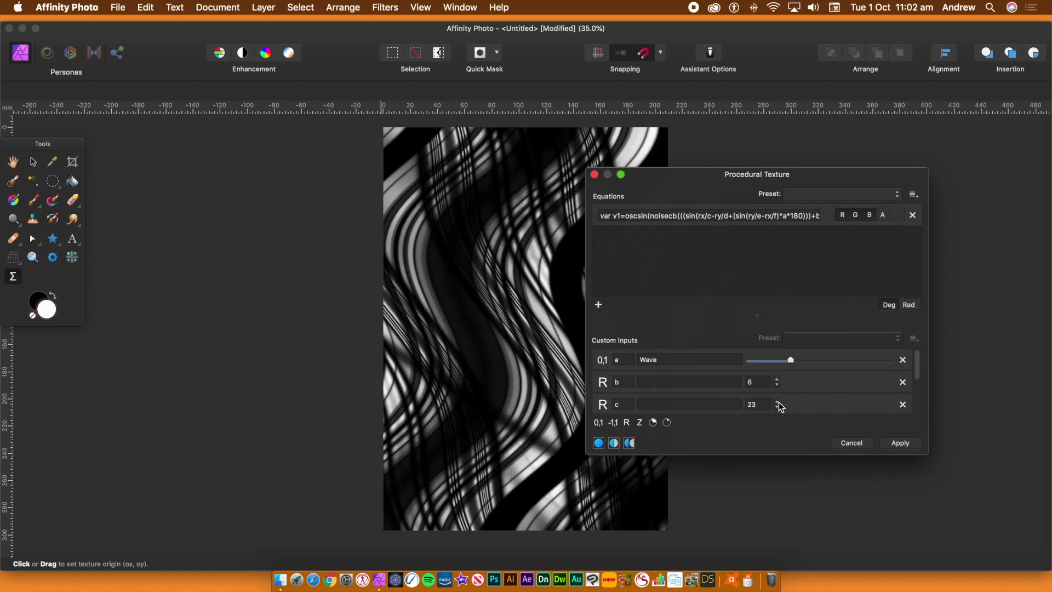
{"action": "left_click", "coordinate": [778, 402]}
{"action": "left_click", "coordinate": [777, 401]}
{"action": "left_click_drag", "start_coordinate": [813, 215], "coordinate": [911, 215]}
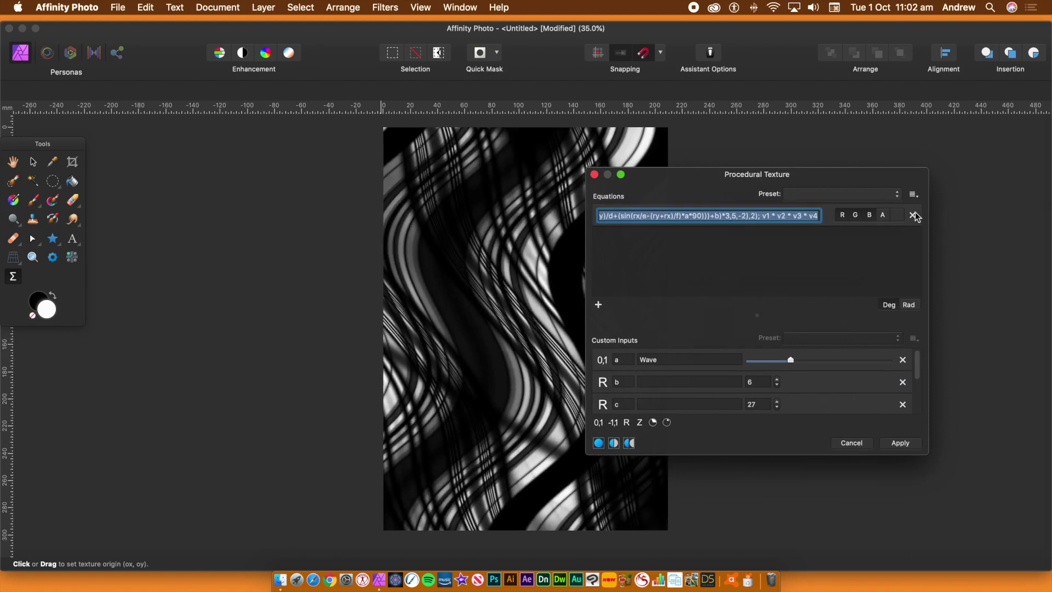
{"action": "left_click", "coordinate": [810, 215]}
{"action": "double_click", "coordinate": [806, 215]}
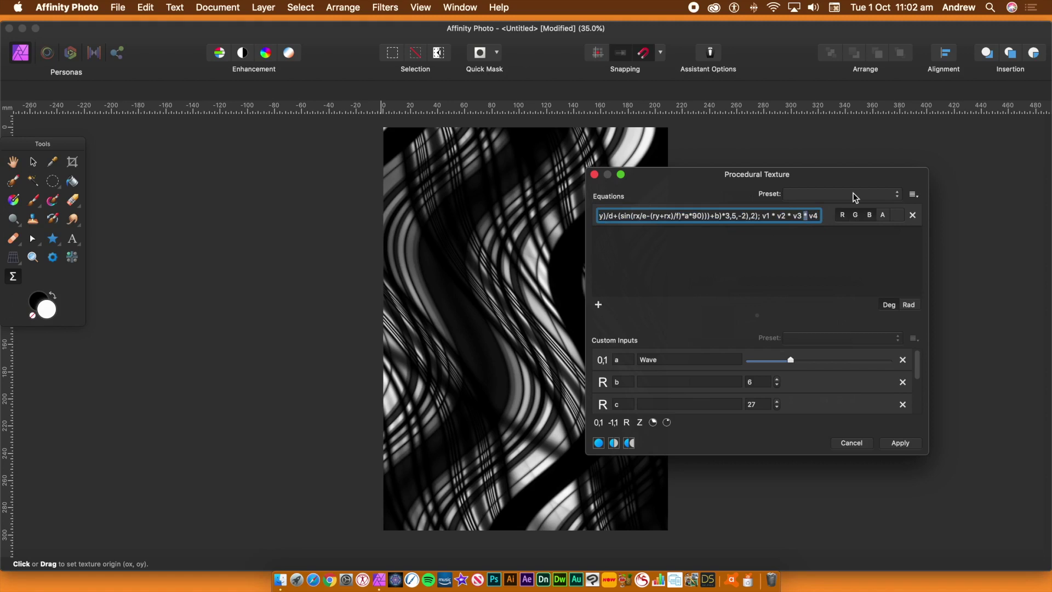
{"action": "type", "text": "/"}
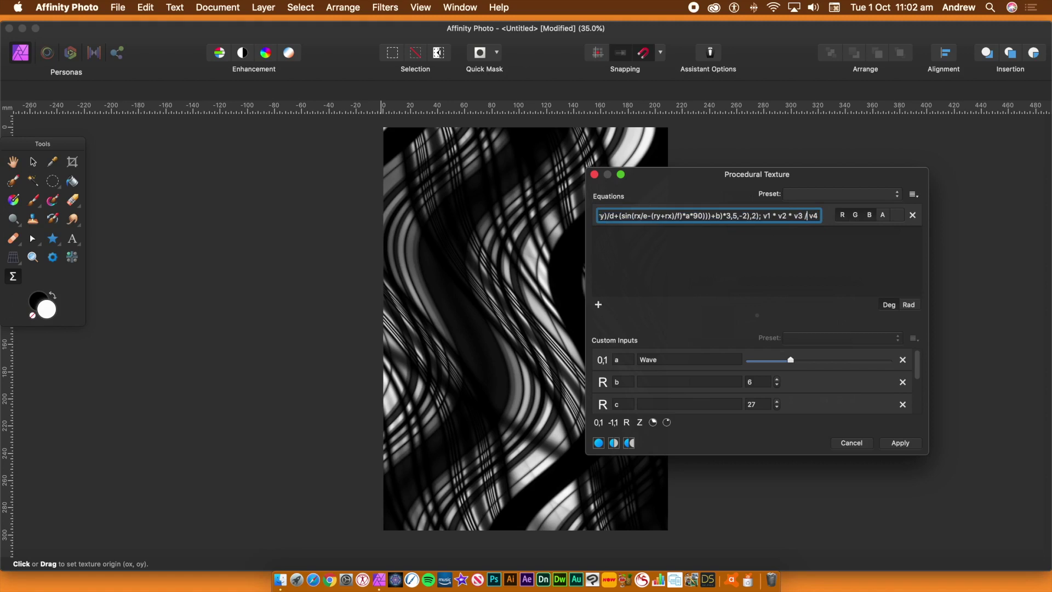
{"action": "key", "text": "Return"}
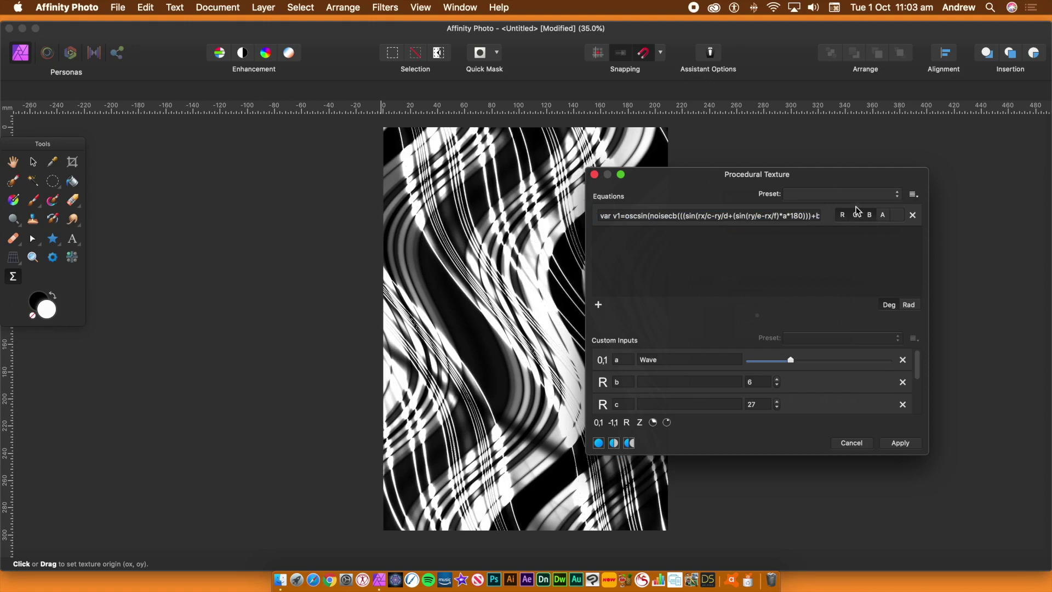
{"action": "left_click_drag", "start_coordinate": [794, 212], "coordinate": [926, 217]}
{"action": "left_click", "coordinate": [783, 214]}
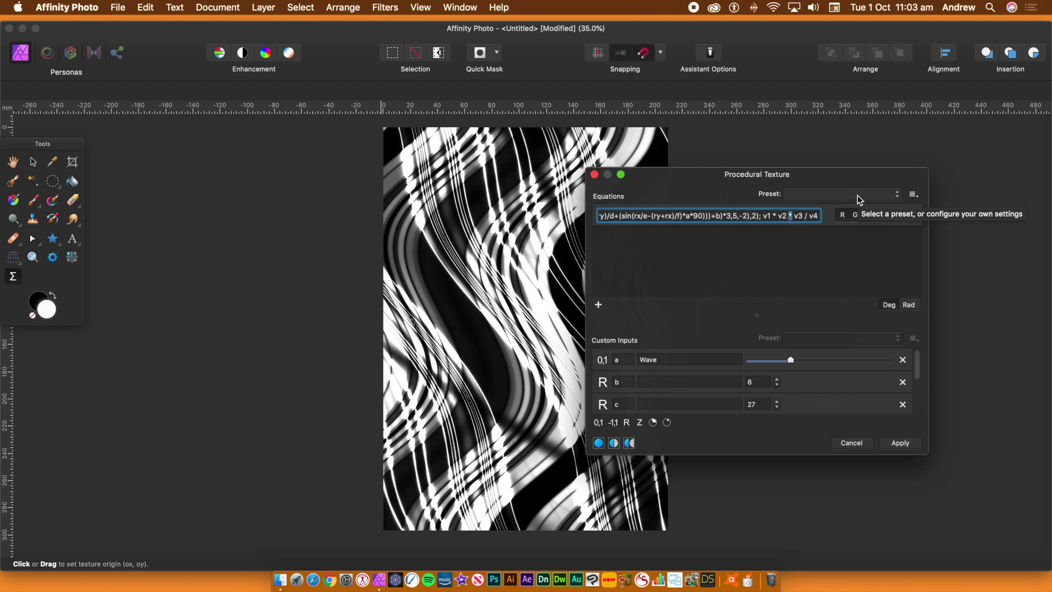
{"action": "key", "text": "Return"}
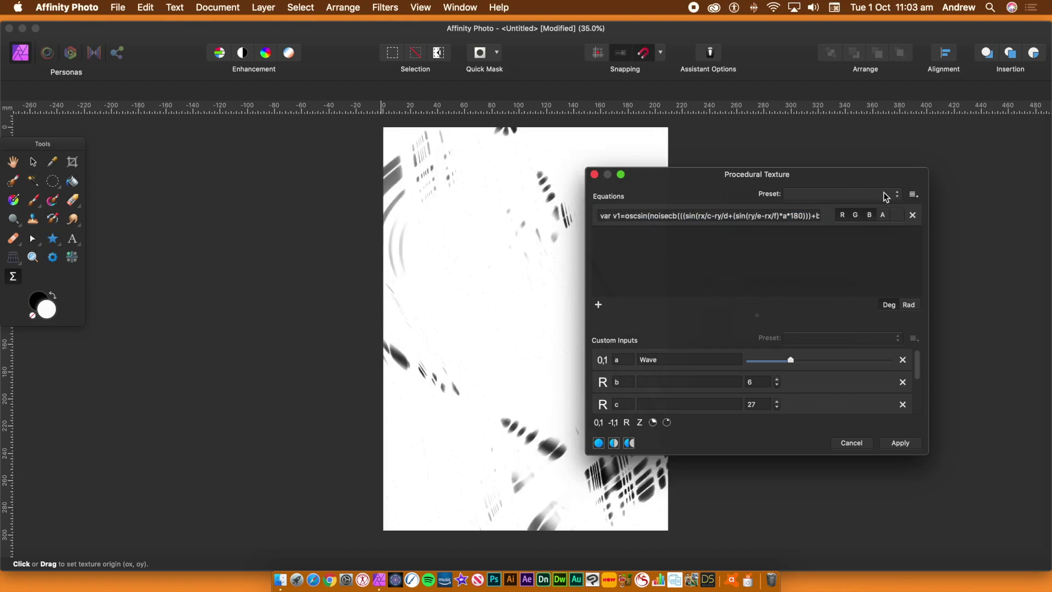
{"action": "left_click_drag", "start_coordinate": [792, 214], "coordinate": [972, 226]}
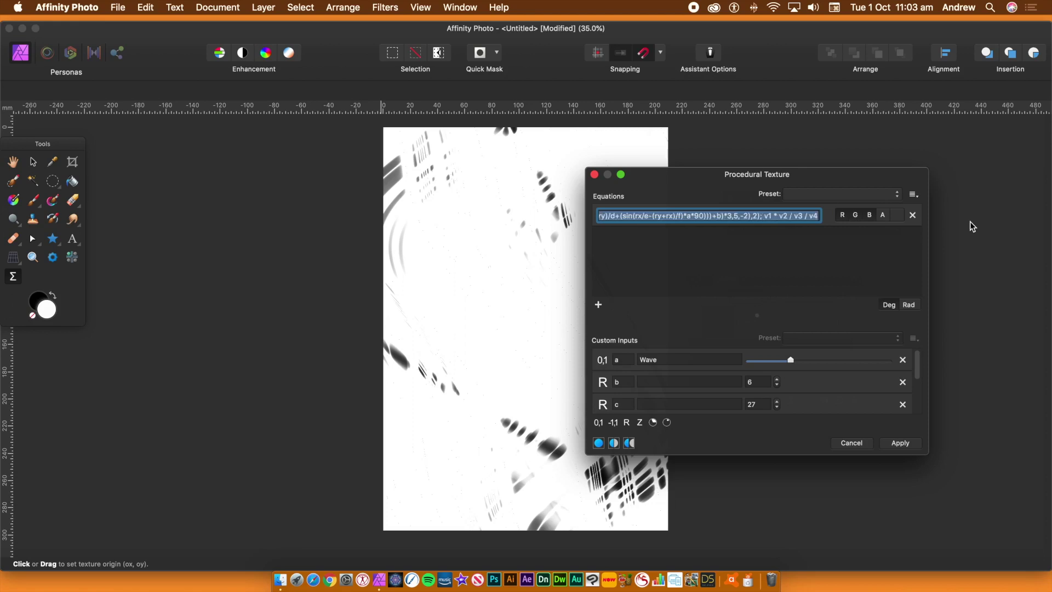
{"action": "double_click", "coordinate": [791, 215]}
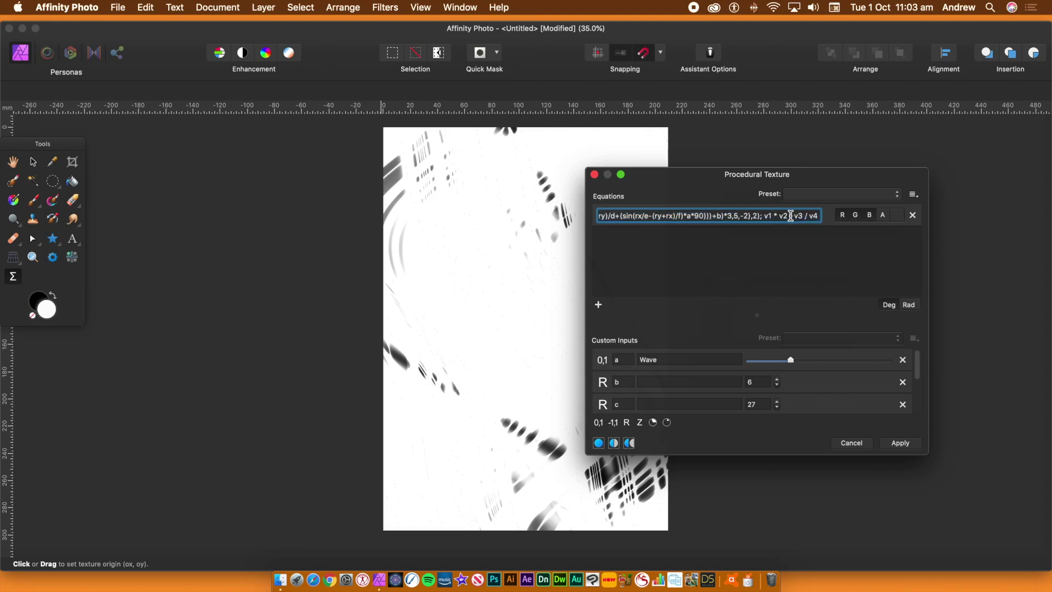
{"action": "type", "text": "*"}
{"action": "key", "text": "BackSpace"}
{"action": "type", "text": "*"}
{"action": "key", "text": "Return"}
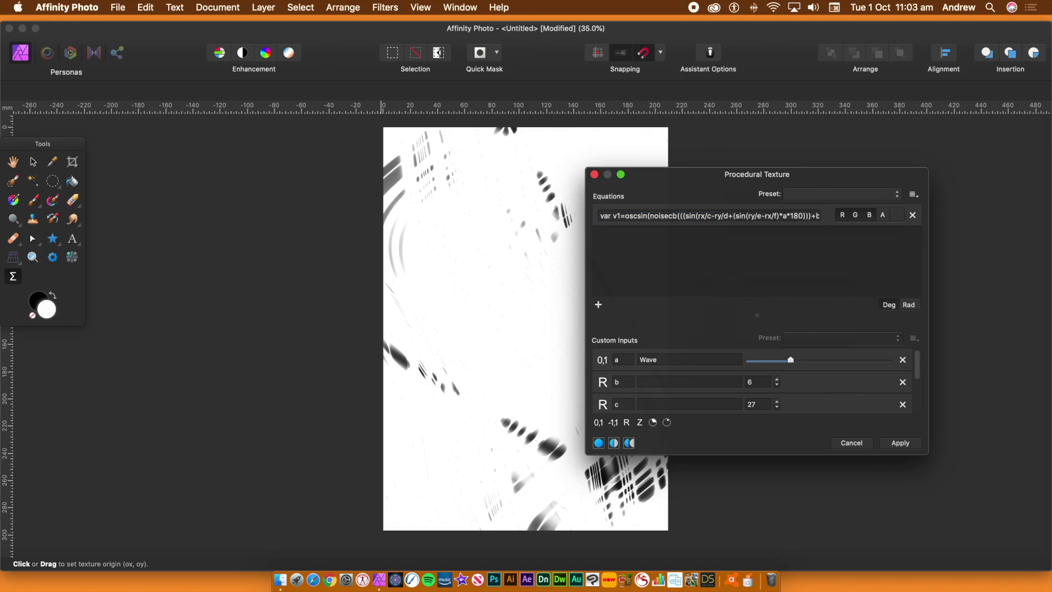
{"action": "left_click_drag", "start_coordinate": [697, 174], "coordinate": [663, 173]}
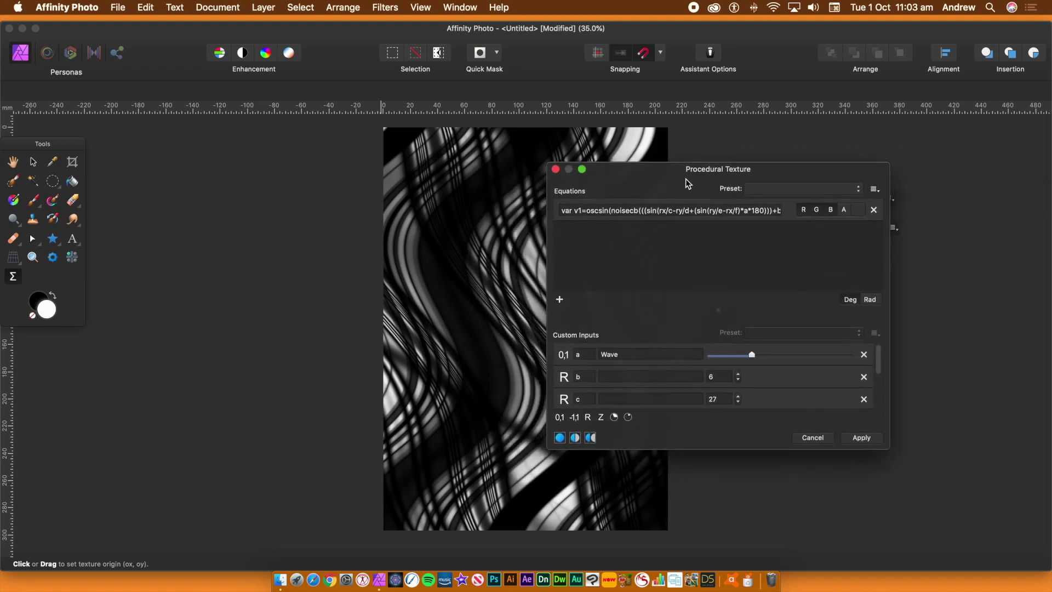
Save the current texture equations as a preset named 'Weave 4' under the Noise category
{"action": "left_click", "coordinate": [875, 189]}
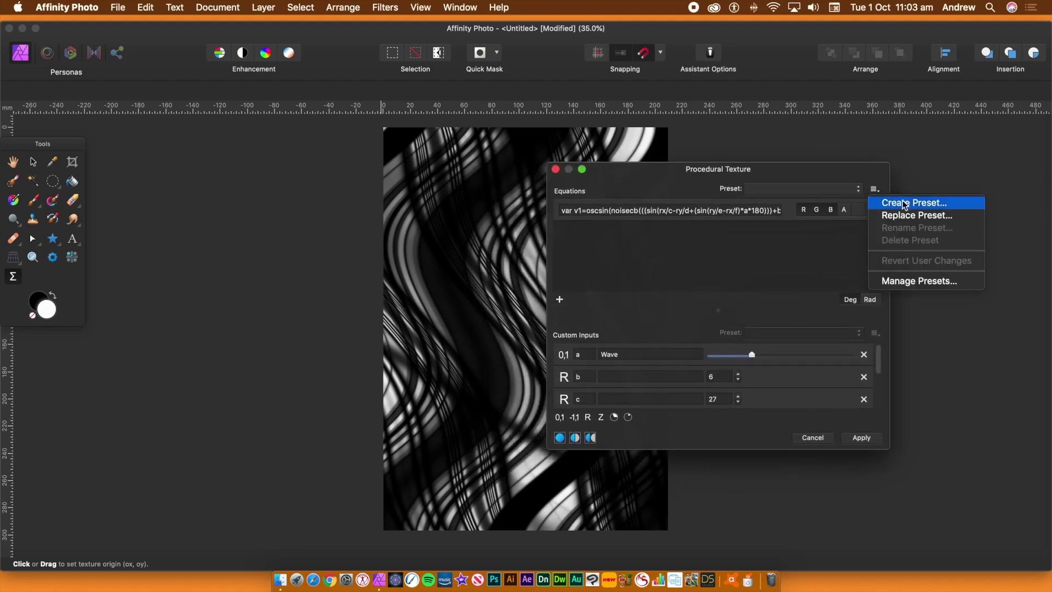
{"action": "left_click", "coordinate": [937, 203]}
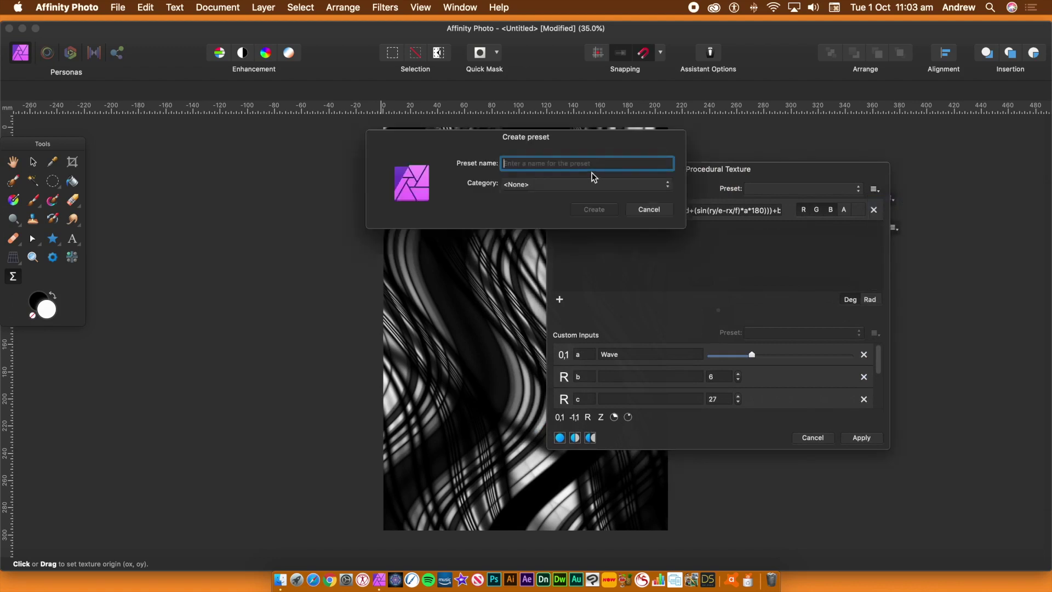
{"action": "type", "text": "Weave 4"}
{"action": "left_click", "coordinate": [546, 186]}
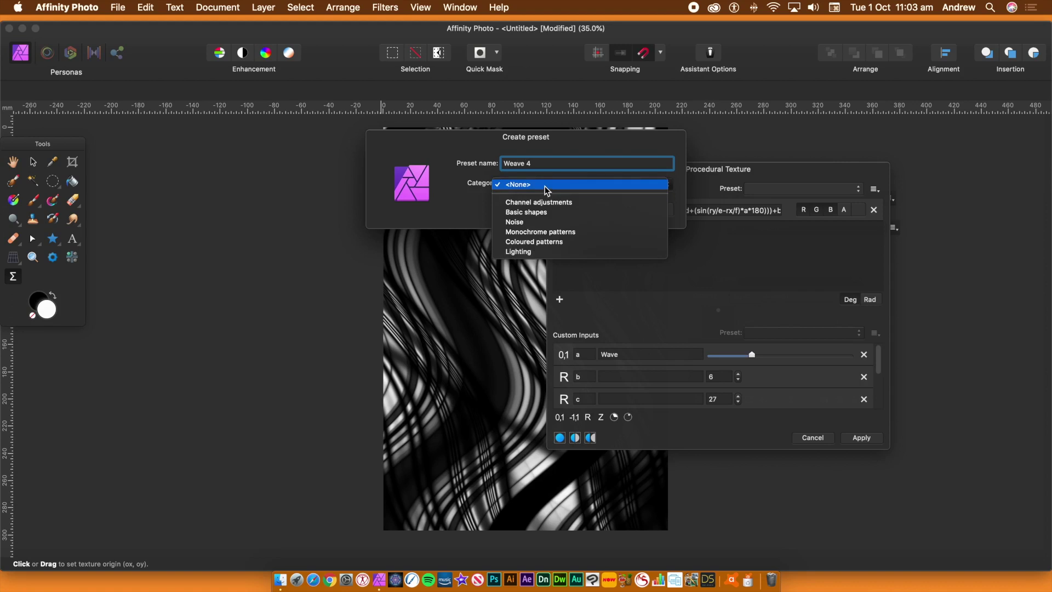
{"action": "left_click", "coordinate": [535, 222]}
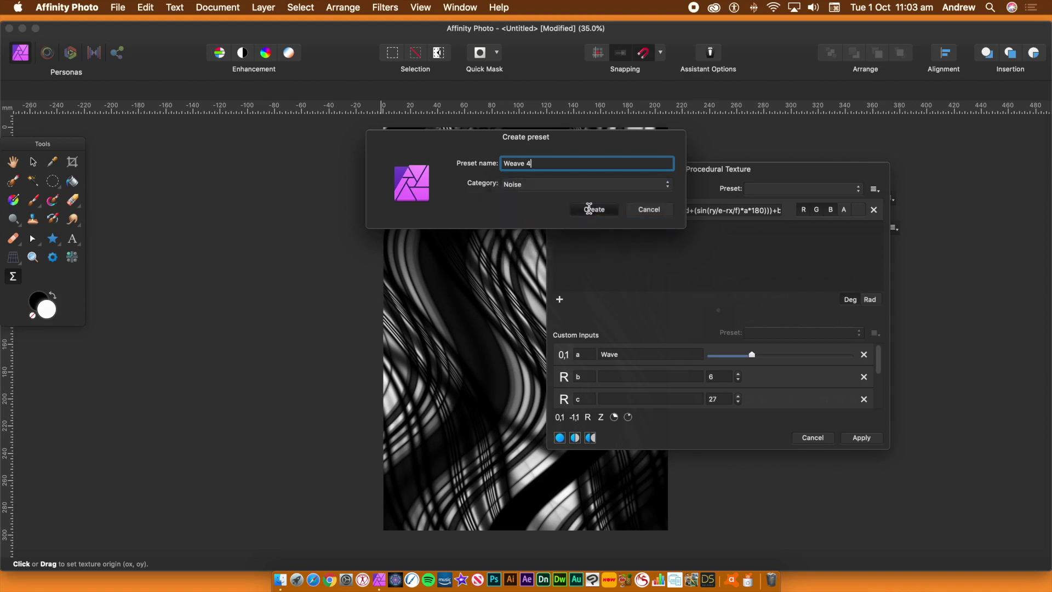
{"action": "left_click", "coordinate": [589, 209]}
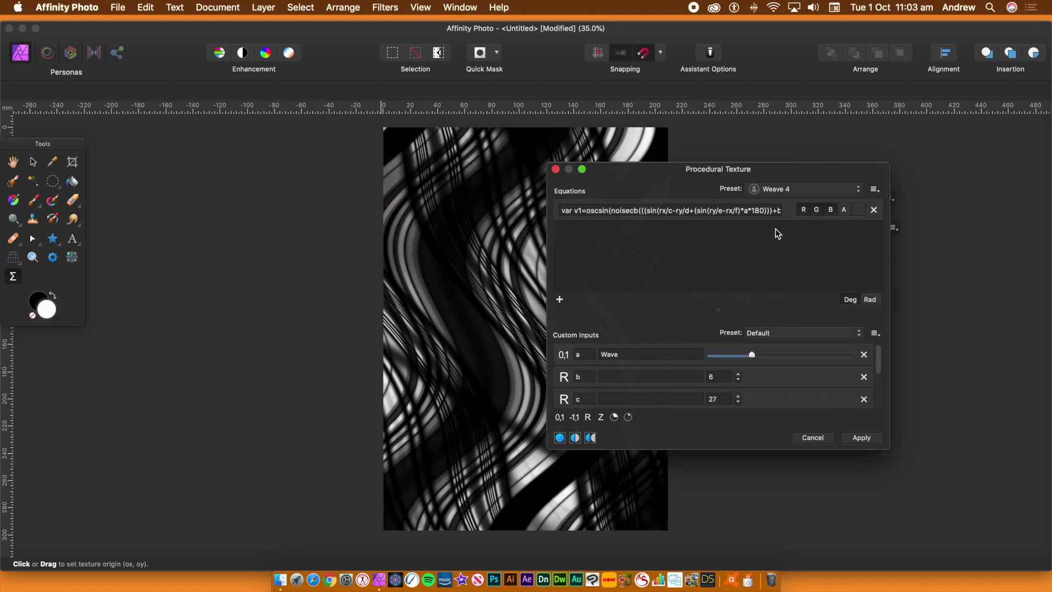
Apply the Weave 4 procedural texture to the pixel layer
{"action": "left_click", "coordinate": [569, 212]}
{"action": "double_click", "coordinate": [569, 212]}
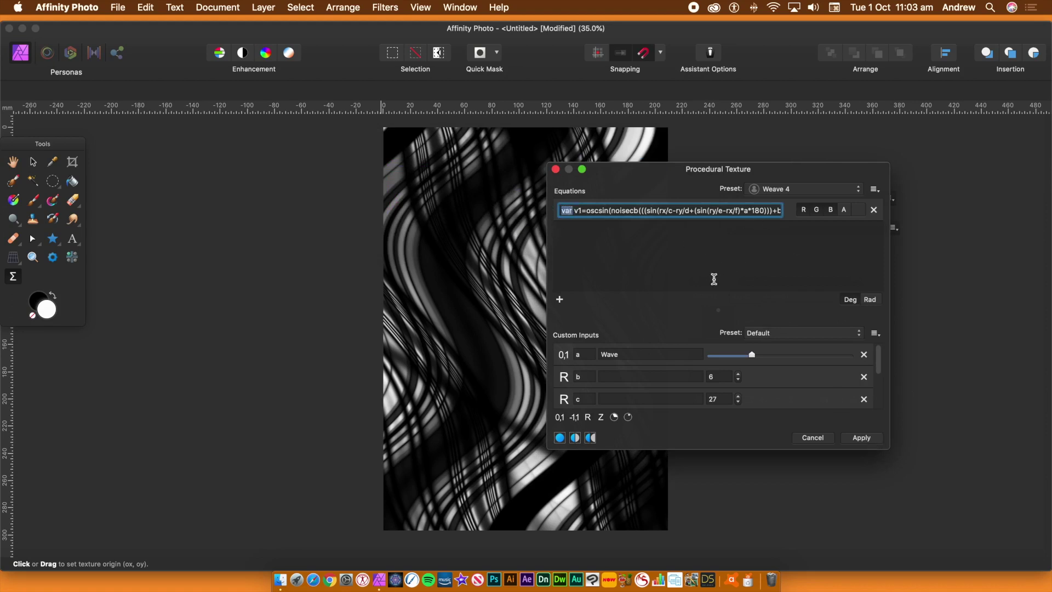
{"action": "left_click", "coordinate": [873, 442]}
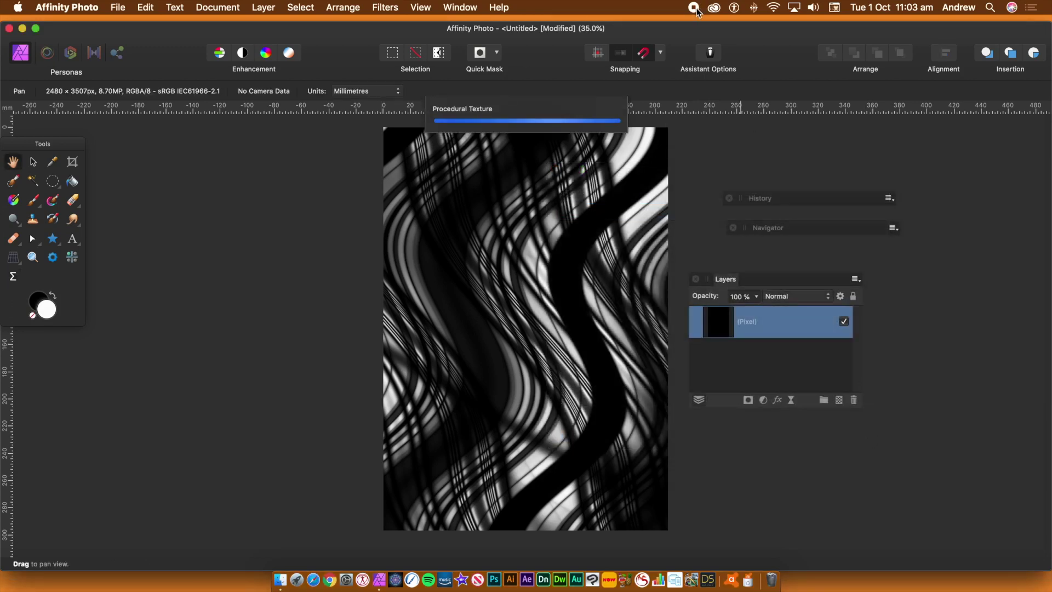